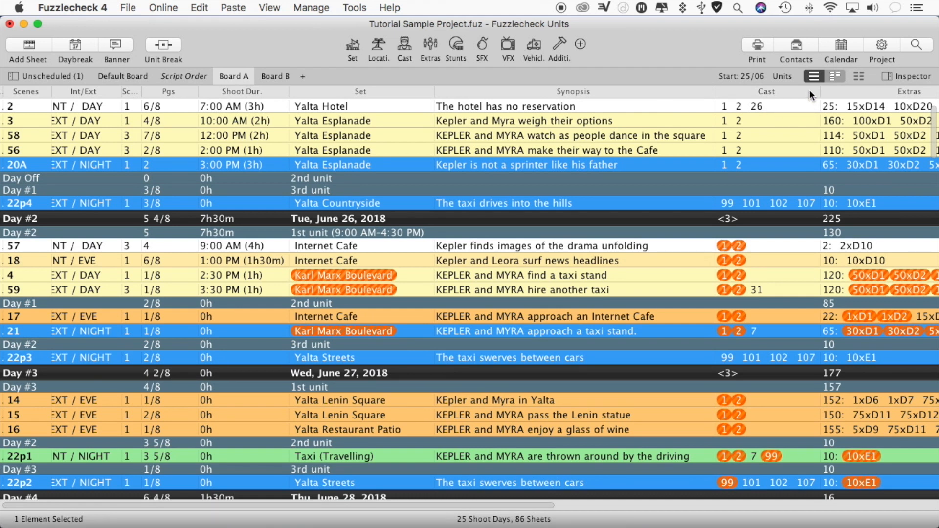
- Show the shooting units of Board A side by side
{"action": "left_click_drag", "start_coordinate": [935, 133], "coordinate": [935, 135]}
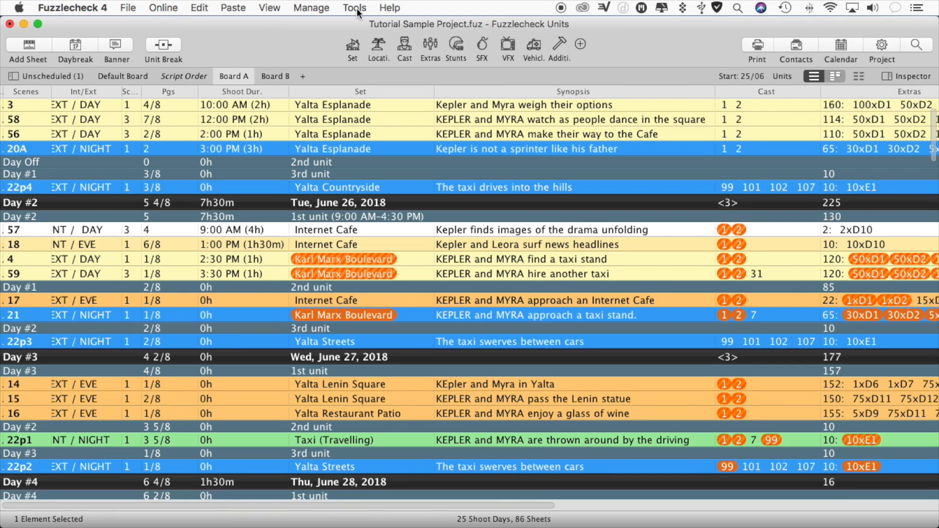
{"action": "left_click", "coordinate": [268, 7]}
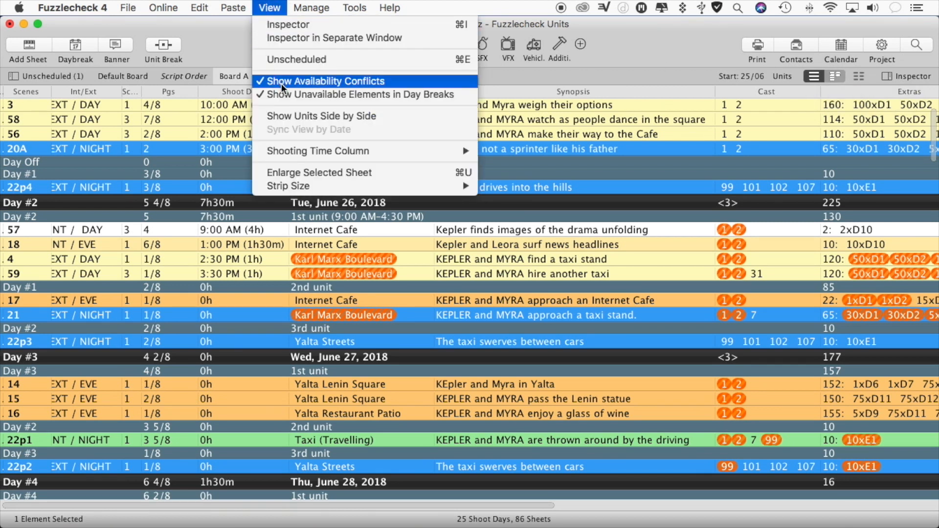
{"action": "left_click", "coordinate": [290, 112]}
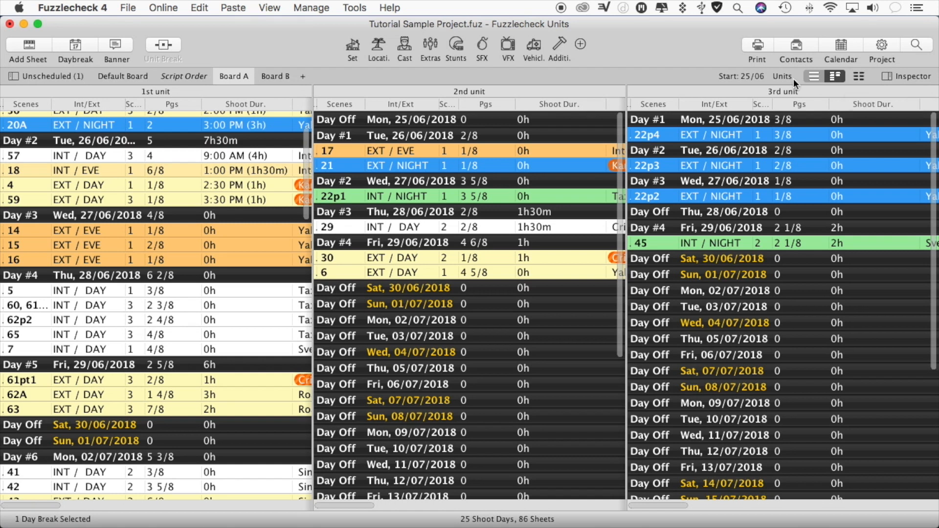
- Move the sheet for scenes 60, 61 from the 1st unit's Day #4 to the 2nd unit's Monday, 02/07/2018
{"action": "mouse_move", "coordinate": [306, 158]}
{"action": "left_mouse_down"}
{"action": "mouse_move", "coordinate": [306, 231]}
{"action": "mouse_move", "coordinate": [300, 141]}
{"action": "left_mouse_up"}
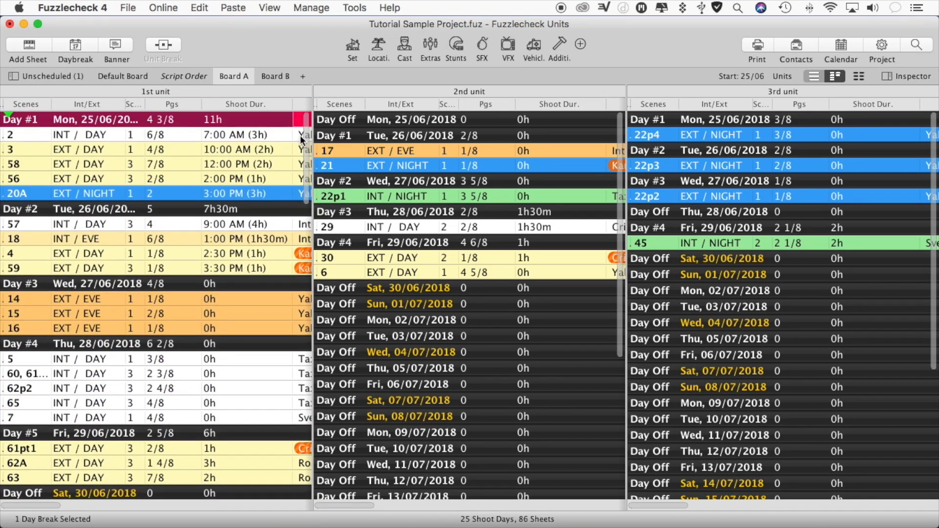
{"action": "left_click_drag", "start_coordinate": [617, 143], "coordinate": [612, 182]}
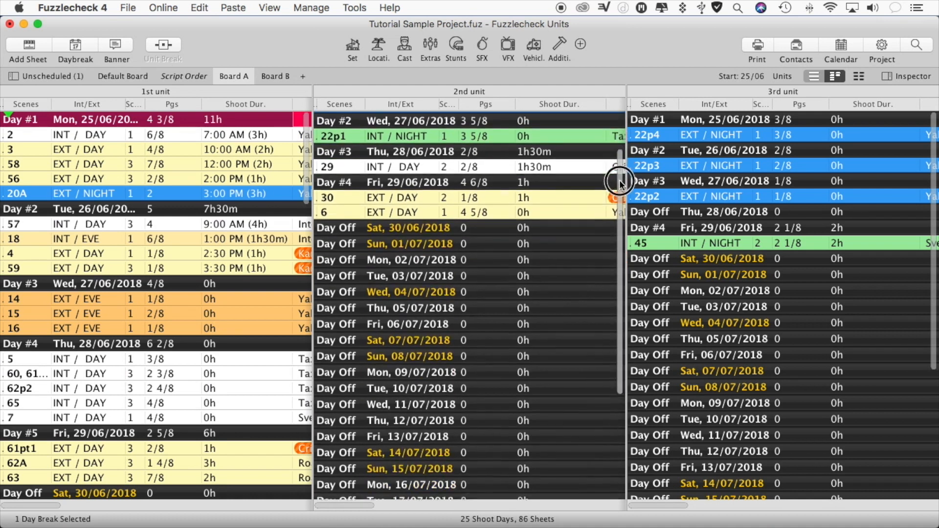
{"action": "left_click_drag", "start_coordinate": [188, 377], "coordinate": [403, 260]}
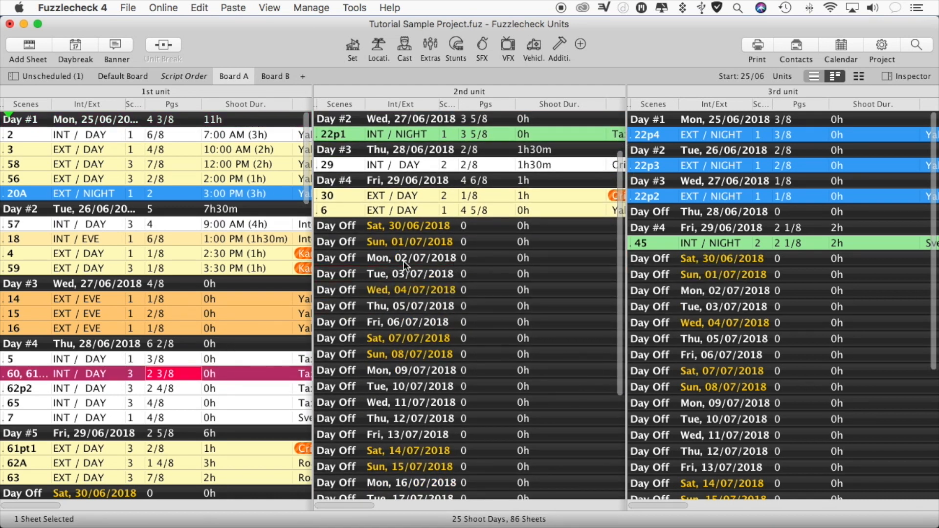
- Sync the side-by-side units by date, switching the sync off and back on once
{"action": "left_click", "coordinate": [860, 76]}
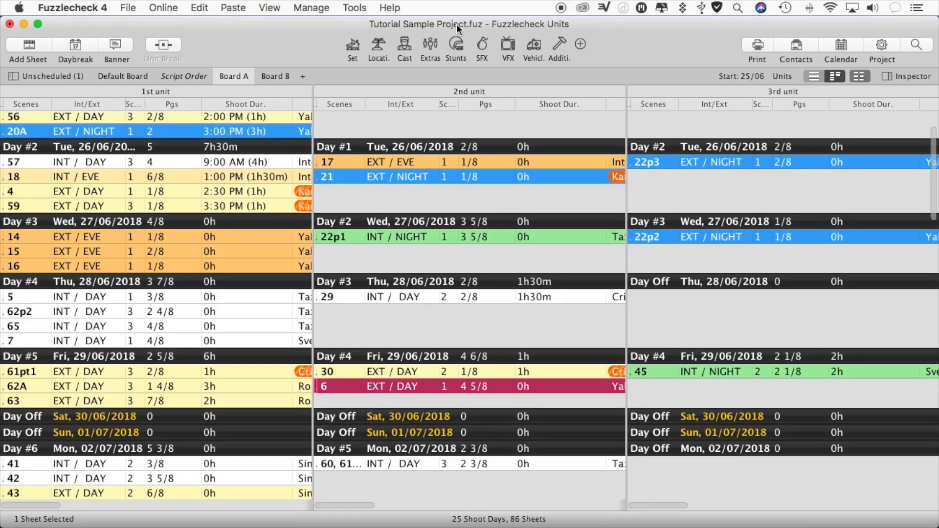
{"action": "left_click", "coordinate": [276, 8]}
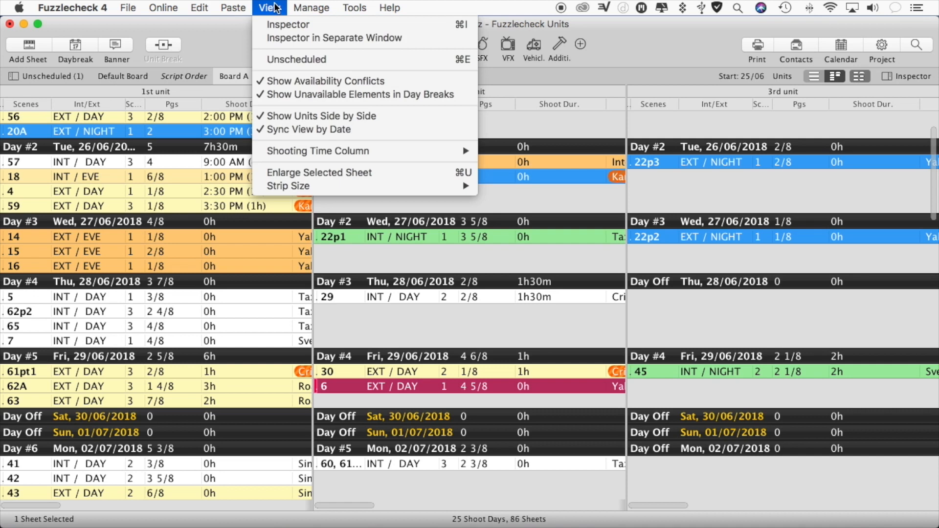
{"action": "left_click", "coordinate": [285, 129]}
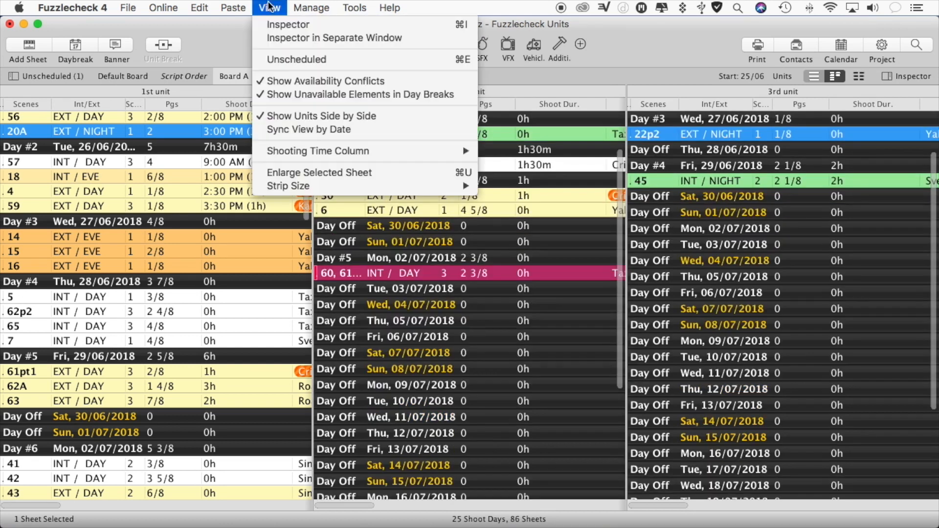
{"action": "left_click", "coordinate": [270, 8]}
{"action": "left_click", "coordinate": [292, 128]}
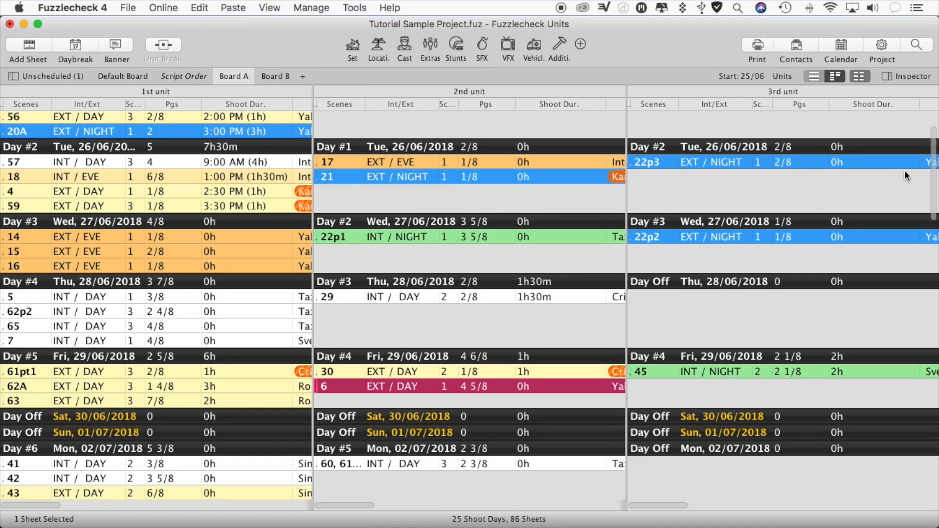
- Examine the date-synced units from the first shoot day, and view and close the list of Board A's units
{"action": "left_click_drag", "start_coordinate": [934, 159], "coordinate": [935, 138]}
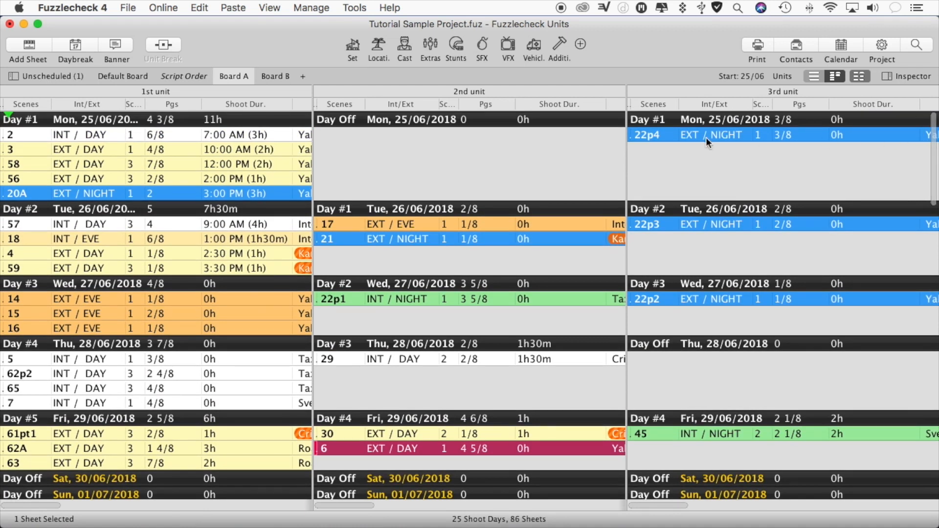
{"action": "mouse_move", "coordinate": [255, 142]}
{"action": "left_mouse_down"}
{"action": "mouse_move", "coordinate": [358, 138]}
{"action": "mouse_move", "coordinate": [240, 133]}
{"action": "left_mouse_up"}
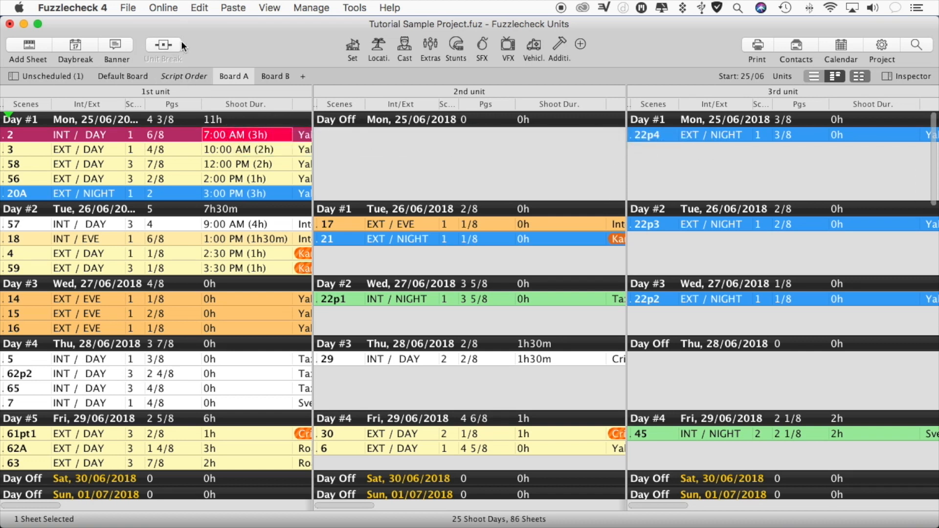
{"action": "left_click", "coordinate": [789, 77]}
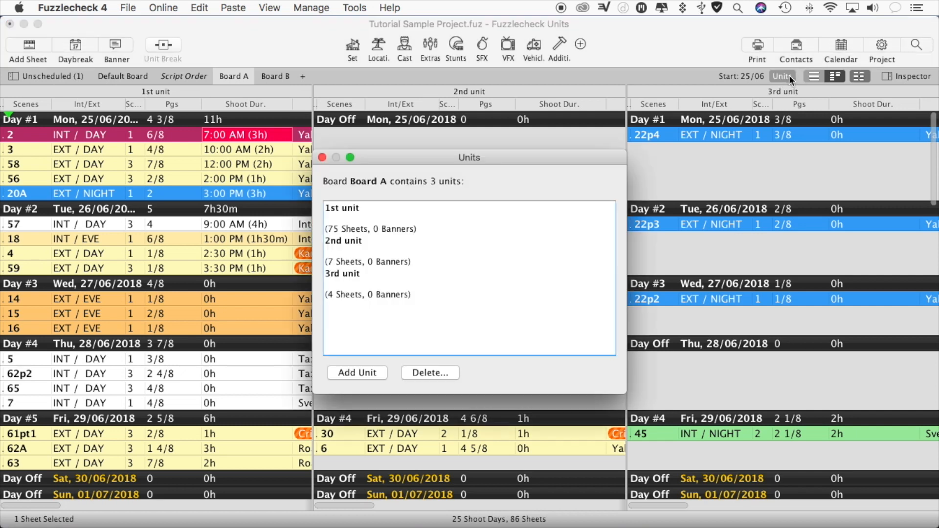
{"action": "left_click", "coordinate": [322, 158]}
- Return Board A to the combined single-list view of all units, showing Days #2 to #4 with their extras and additional elements
{"action": "left_click", "coordinate": [812, 76]}
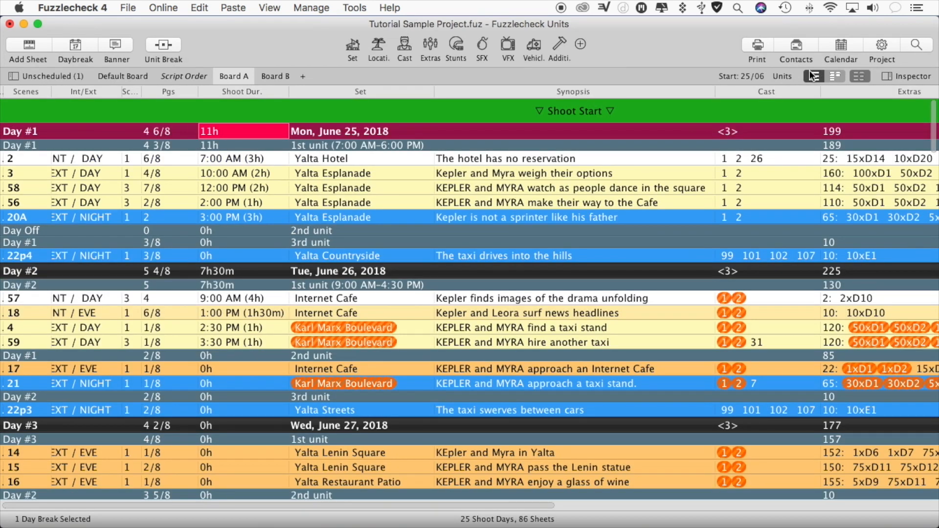
{"action": "left_click", "coordinate": [629, 114]}
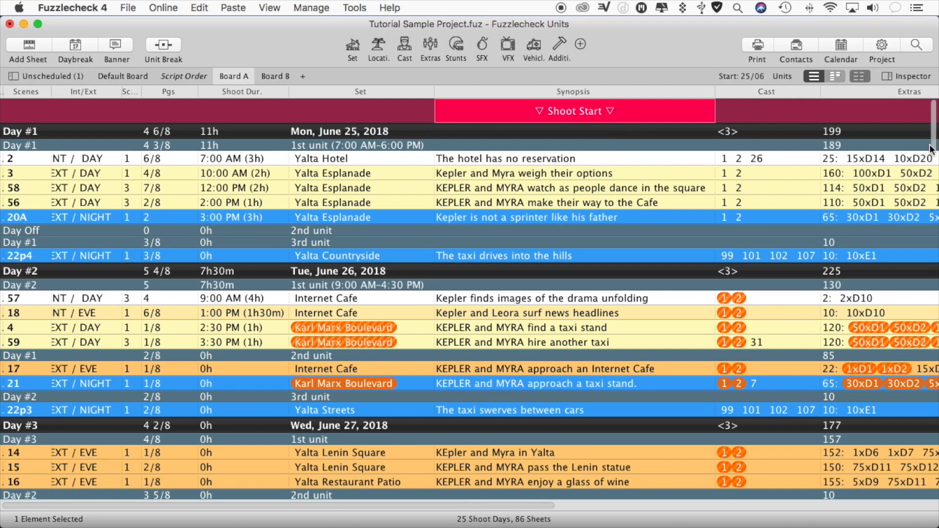
{"action": "left_click_drag", "start_coordinate": [925, 146], "coordinate": [926, 170]}
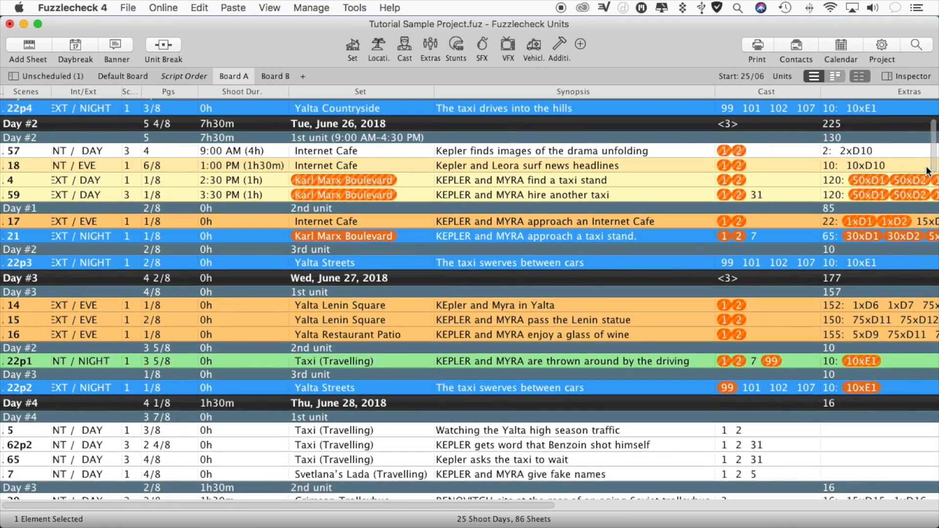
{"action": "left_click_drag", "start_coordinate": [455, 503], "coordinate": [557, 503]}
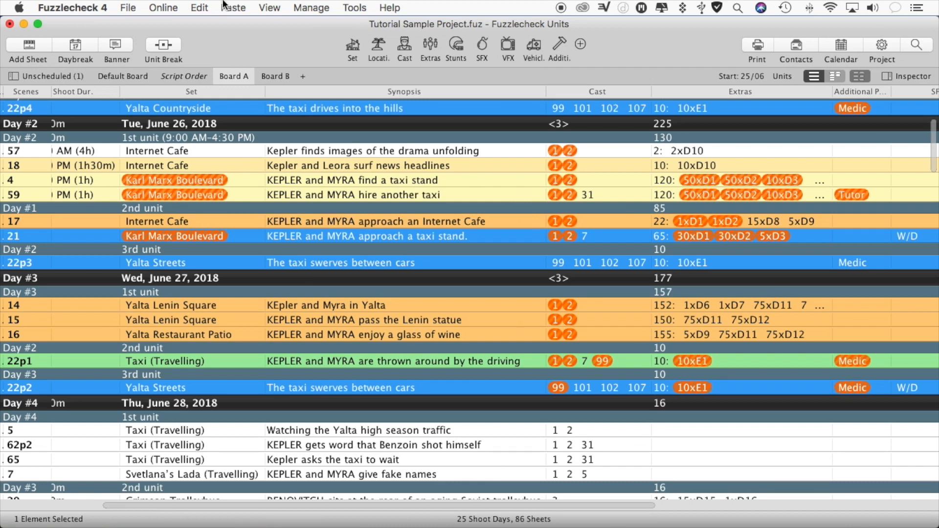
- Turn the display of availability conflicts off and back on
{"action": "left_click", "coordinate": [270, 7]}
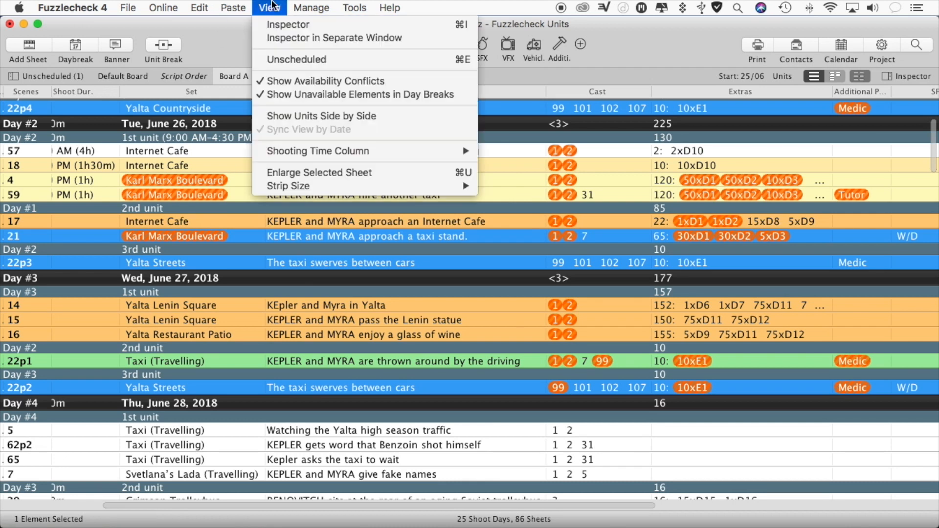
{"action": "left_click", "coordinate": [301, 82]}
{"action": "left_click", "coordinate": [273, 7]}
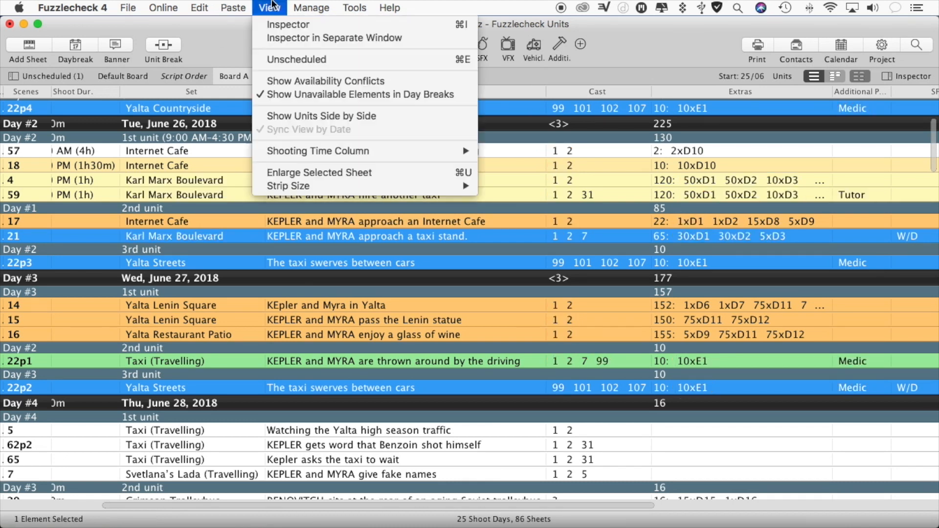
{"action": "left_click", "coordinate": [294, 79]}
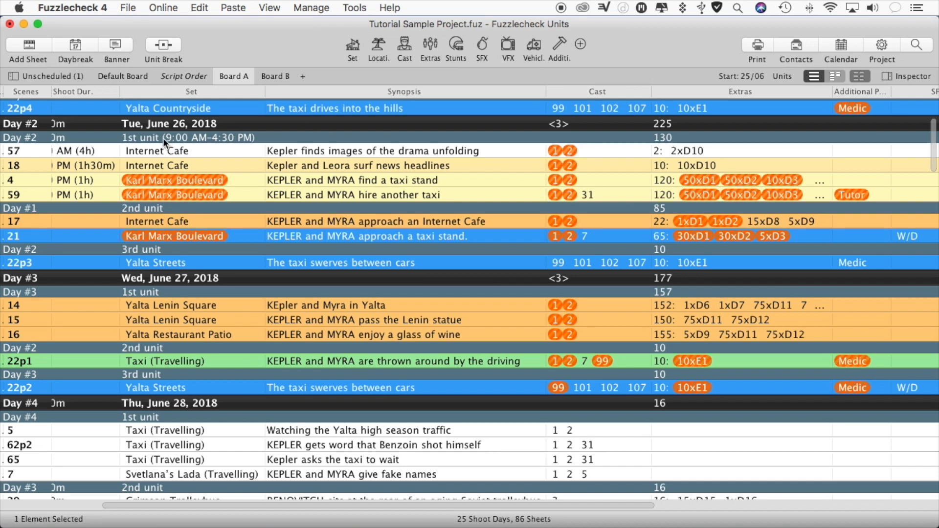
- Set the 2nd unit's start time on Tuesday, June 26, 2018 to 5:00 PM and close its details
{"action": "double_click", "coordinate": [171, 209]}
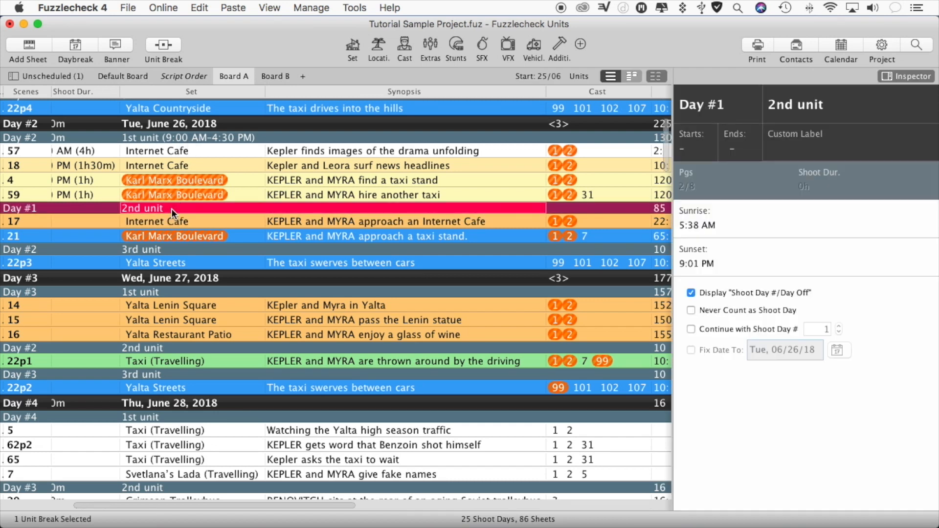
{"action": "left_click", "coordinate": [692, 148]}
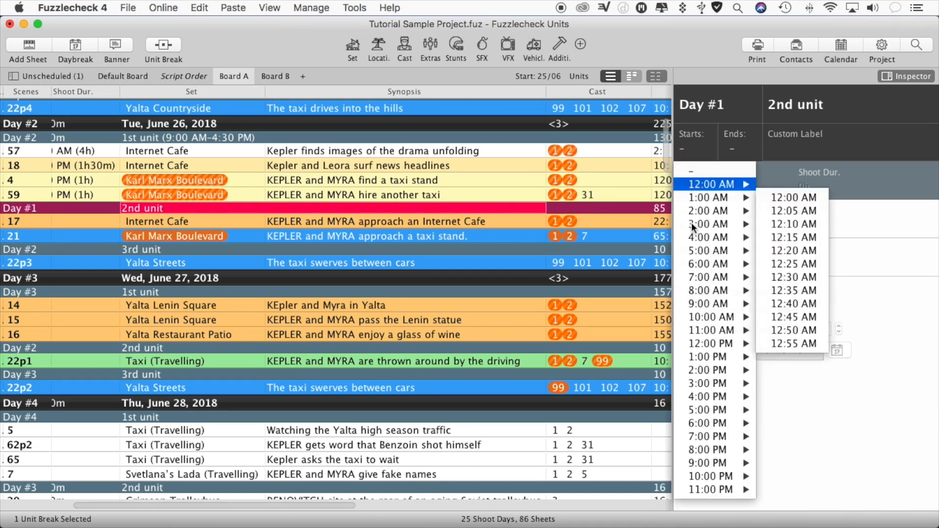
{"action": "mouse_move", "coordinate": [711, 408]}
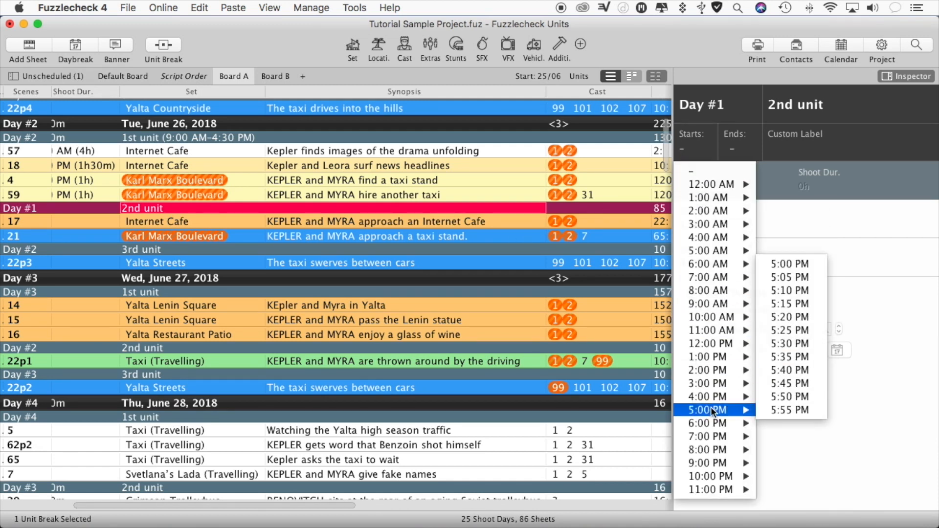
{"action": "left_click", "coordinate": [789, 264]}
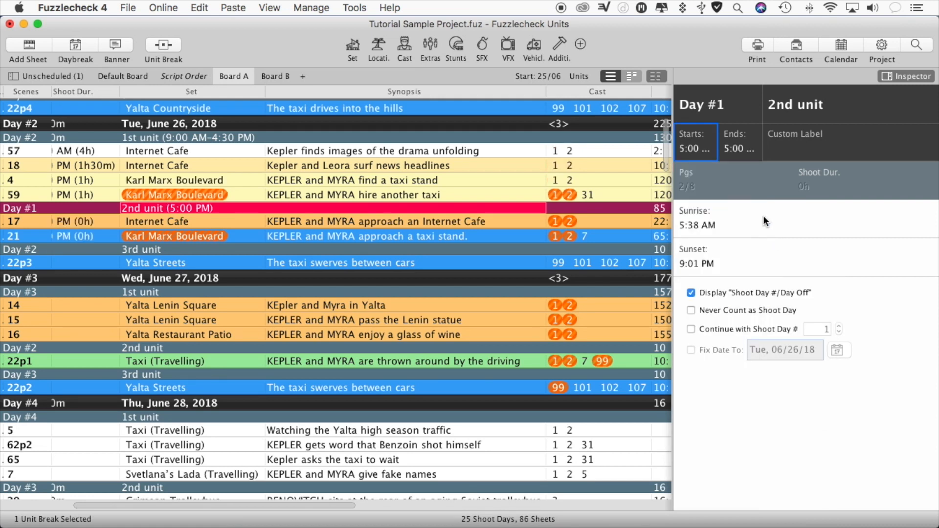
{"action": "left_click", "coordinate": [906, 76]}
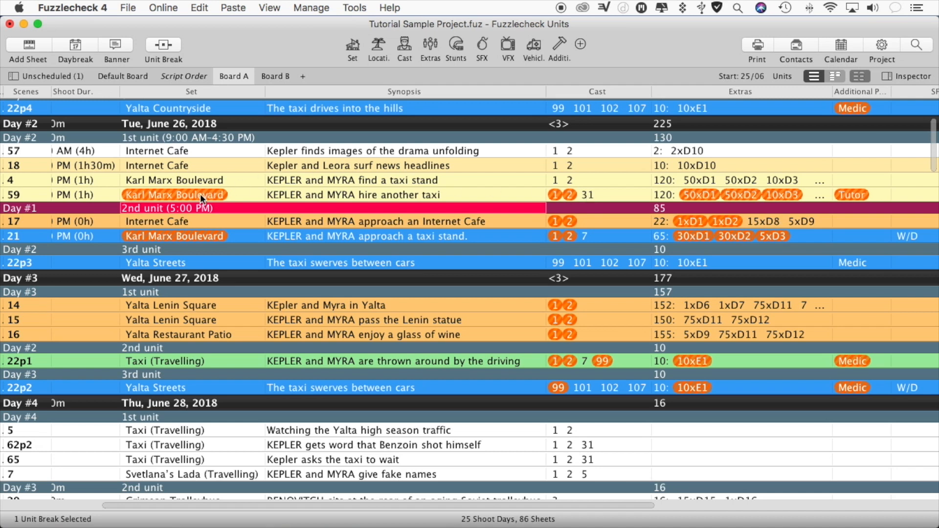
- Examine the conflict details for scene 59's set, D1 extras and Tutor, and for cast member 2 in scene 17
{"action": "mouse_move", "coordinate": [201, 194]}
{"action": "mouse_move", "coordinate": [704, 192]}
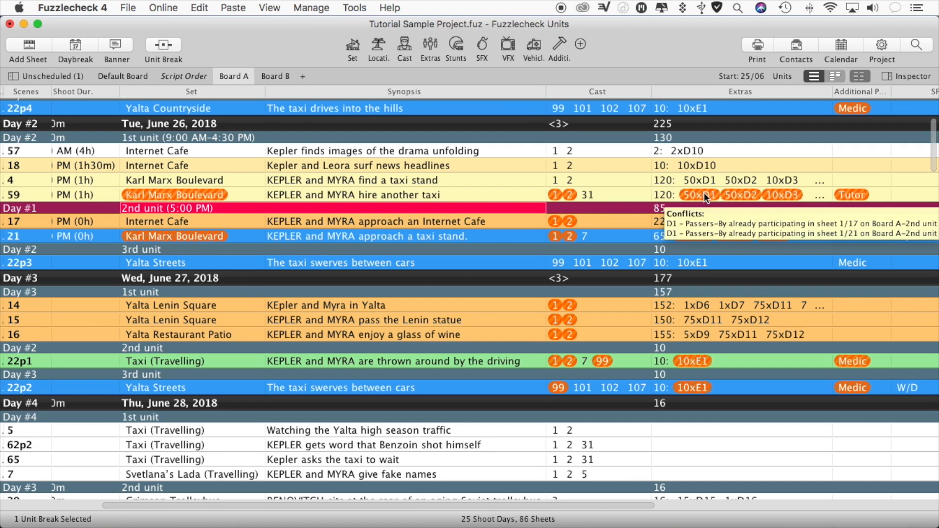
{"action": "mouse_move", "coordinate": [853, 192]}
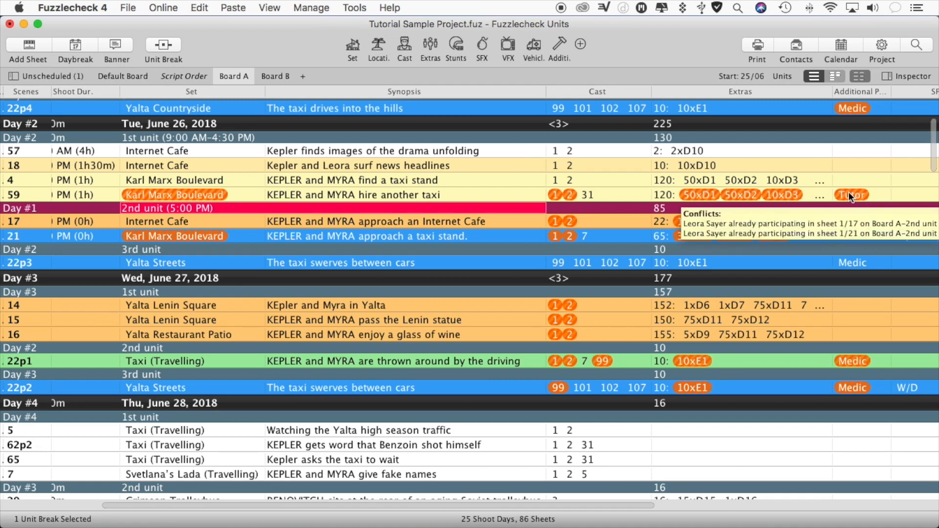
{"action": "mouse_move", "coordinate": [571, 219]}
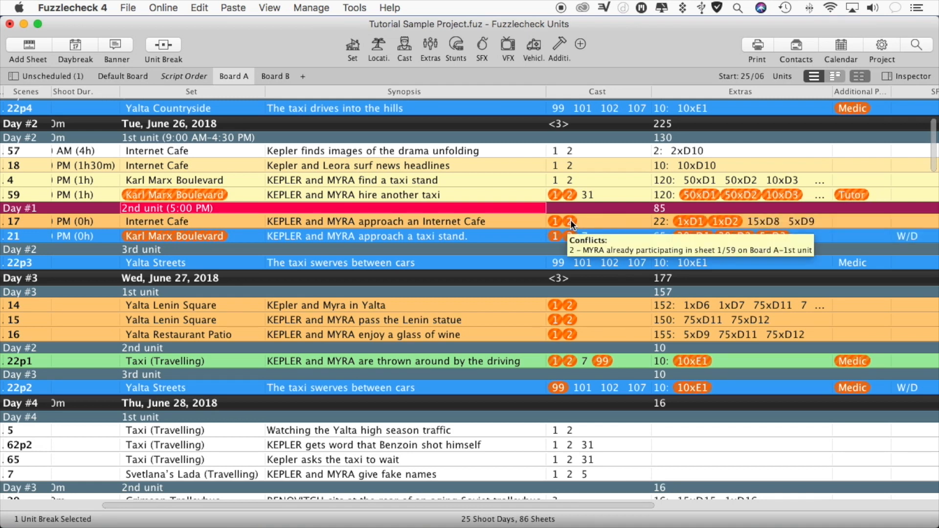
- View the cast record of the conflicting cast member 2 from scene 17 and close it
{"action": "left_click", "coordinate": [571, 219]}
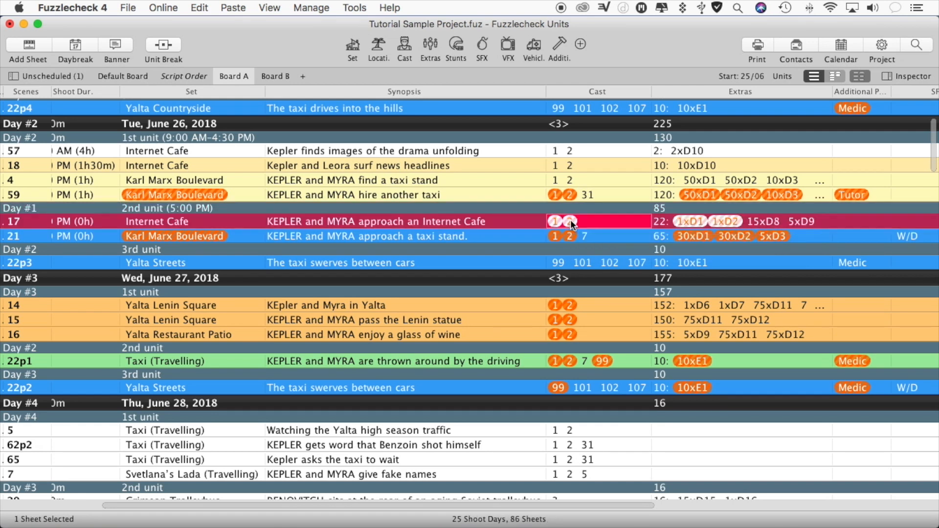
{"action": "left_click", "coordinate": [688, 235]}
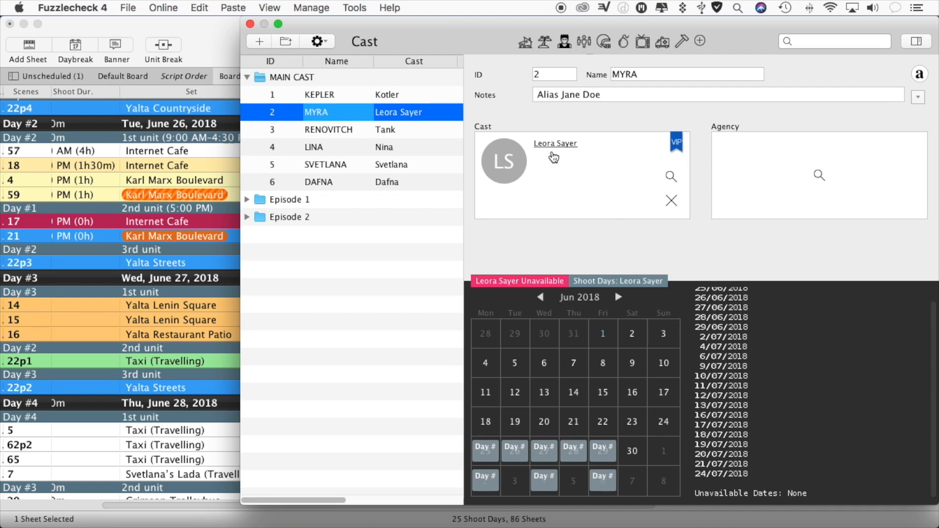
{"action": "left_click", "coordinate": [249, 25]}
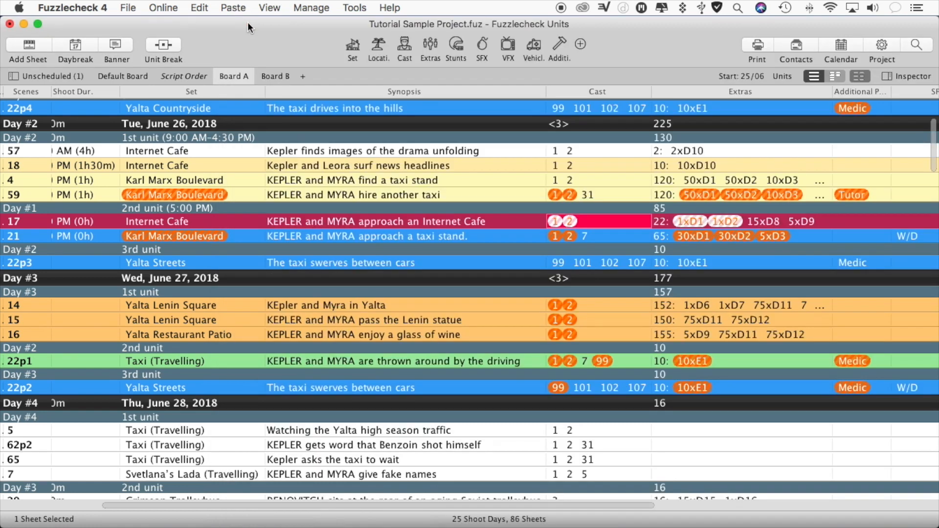
- Set the delay time between two different units to 45 minutes in the project's unit preferences
{"action": "left_click", "coordinate": [362, 129]}
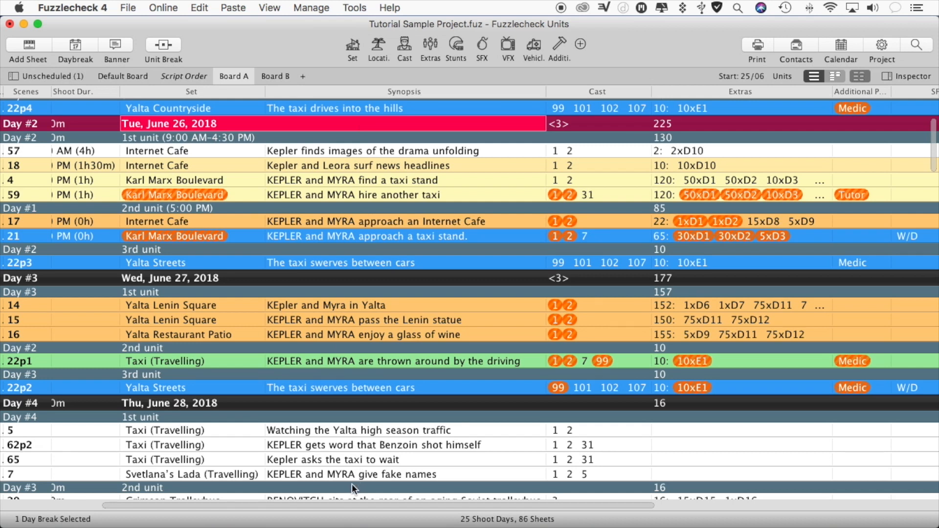
{"action": "left_click_drag", "start_coordinate": [346, 507], "coordinate": [260, 504]}
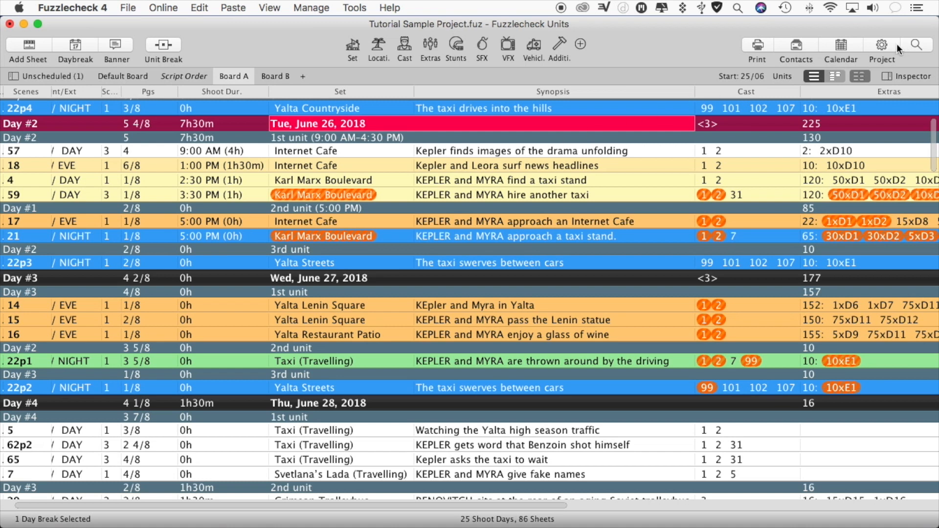
{"action": "left_click", "coordinate": [883, 45]}
{"action": "left_click", "coordinate": [527, 105]}
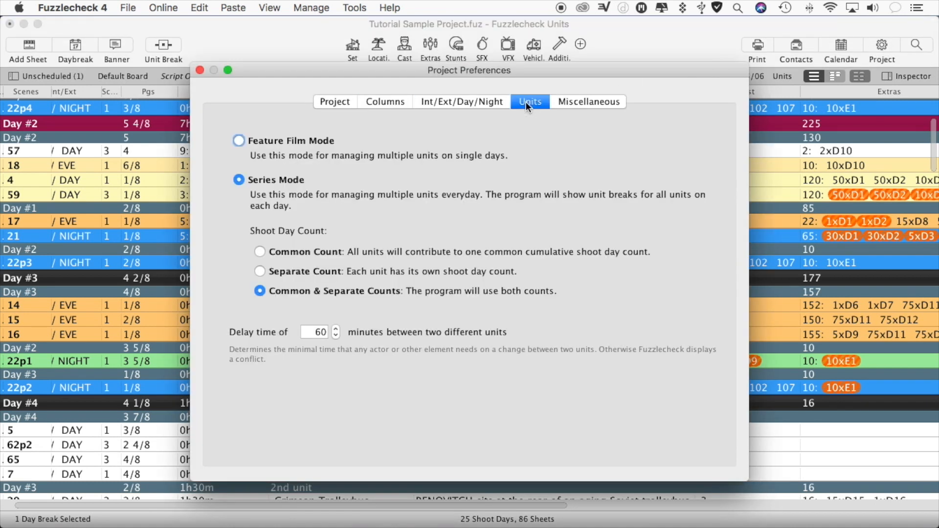
{"action": "left_click", "coordinate": [336, 336]}
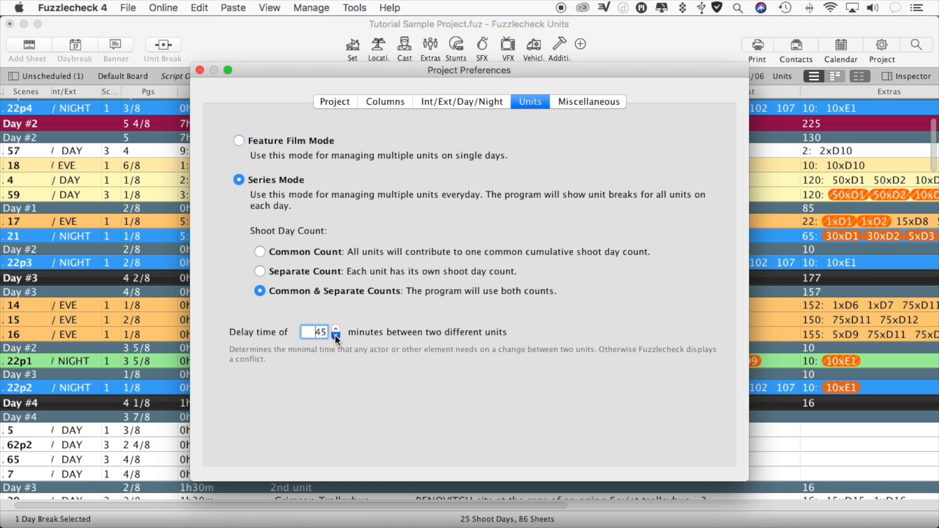
- Set the delay time between two different units to 30 minutes and close the project preferences
{"action": "left_click", "coordinate": [336, 337]}
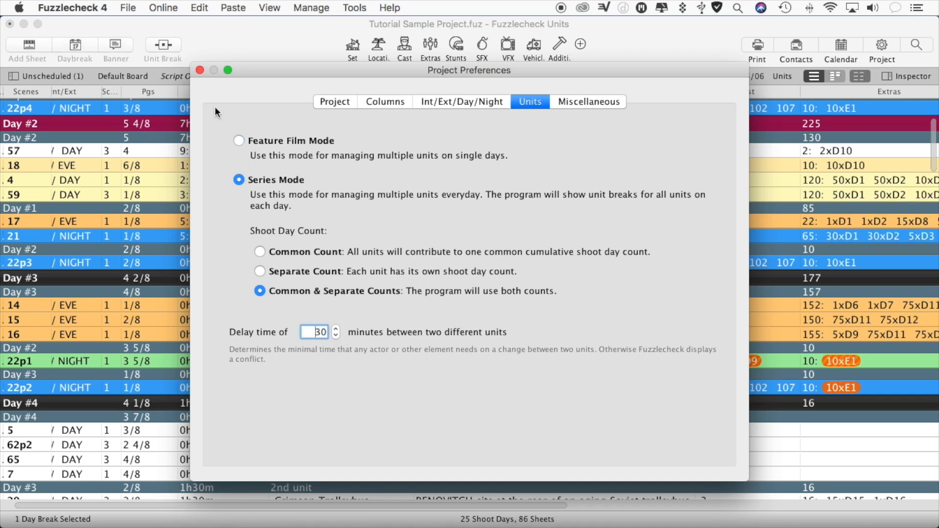
{"action": "left_click", "coordinate": [200, 70]}
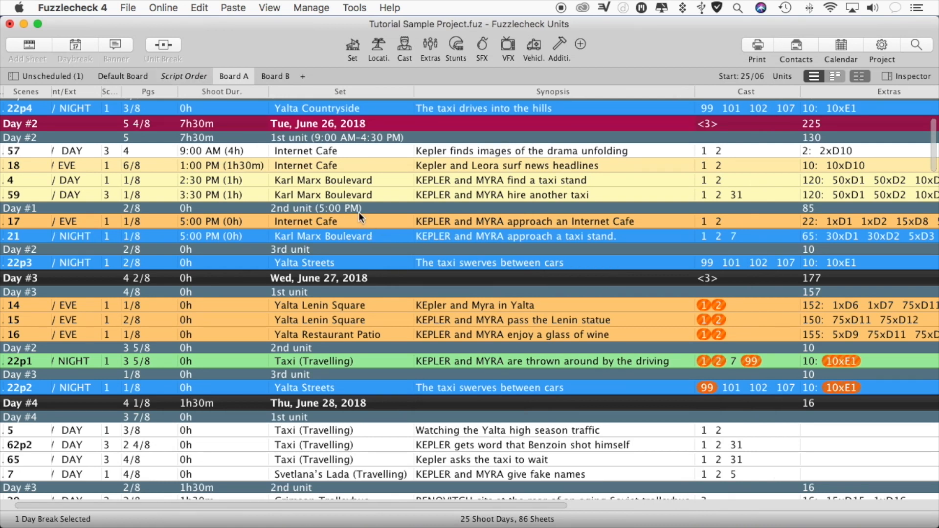
- Open the calendar and examine how Board A's units are laid out across the late June and early July shooting days
{"action": "left_click", "coordinate": [846, 39]}
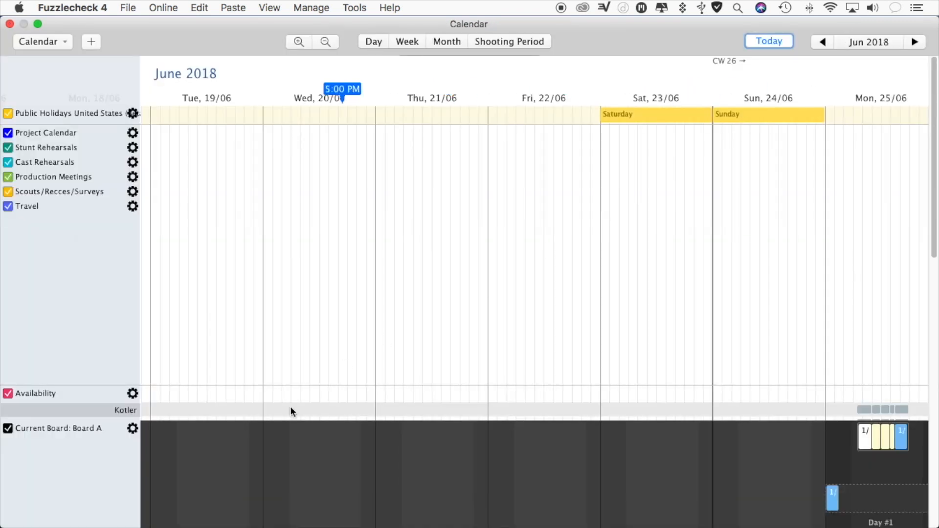
{"action": "scroll", "coordinate": [330, 444], "scroll_direction": "right", "scroll_amount": 10}
{"action": "scroll", "coordinate": [331, 444], "scroll_direction": "right", "scroll_amount": 2}
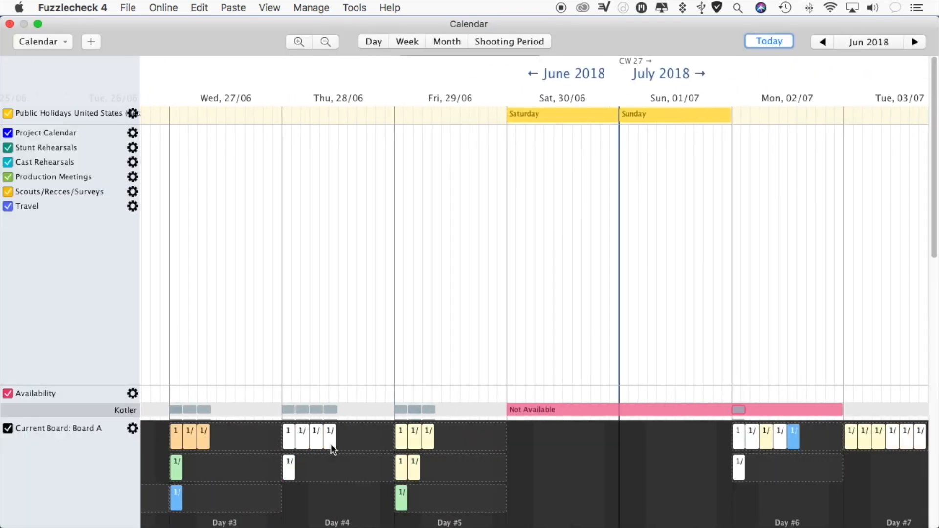
{"action": "scroll", "coordinate": [331, 445], "scroll_direction": "left", "scroll_amount": 5}
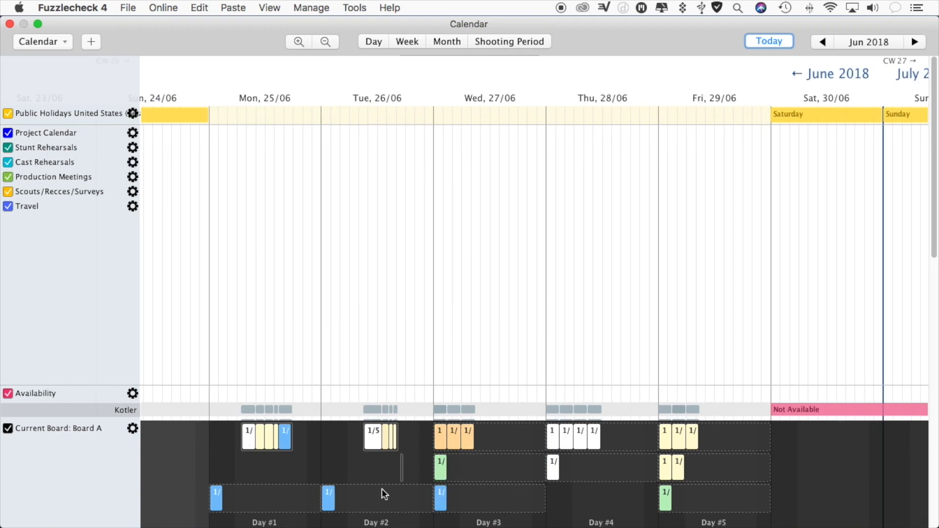
- Show Board B in the calendar for comparison, return the calendar to Board A, and close it
{"action": "left_click", "coordinate": [131, 428]}
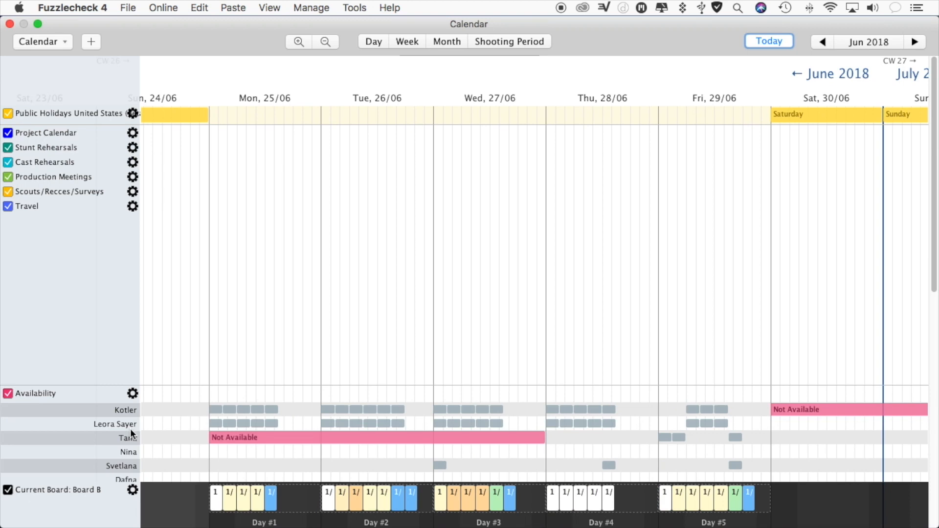
{"action": "left_click", "coordinate": [132, 494]}
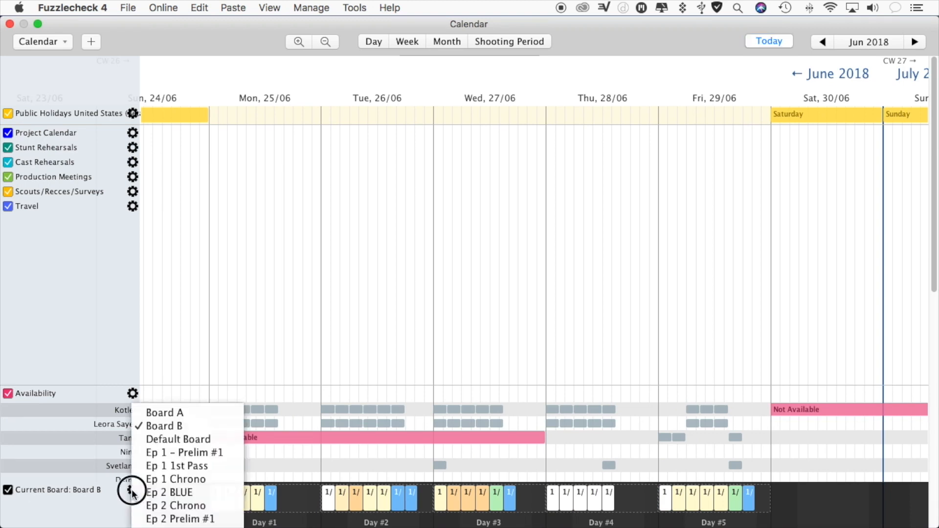
{"action": "left_click", "coordinate": [178, 415]}
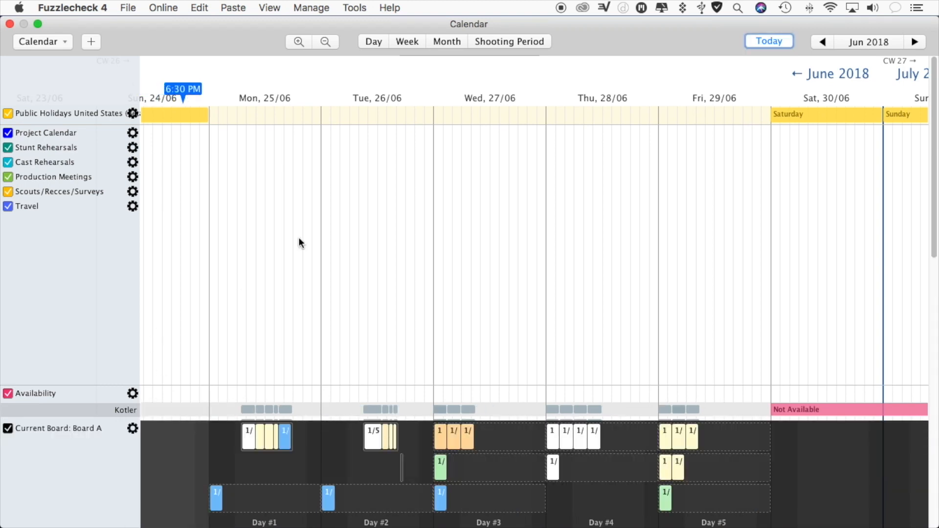
{"action": "left_click", "coordinate": [9, 25]}
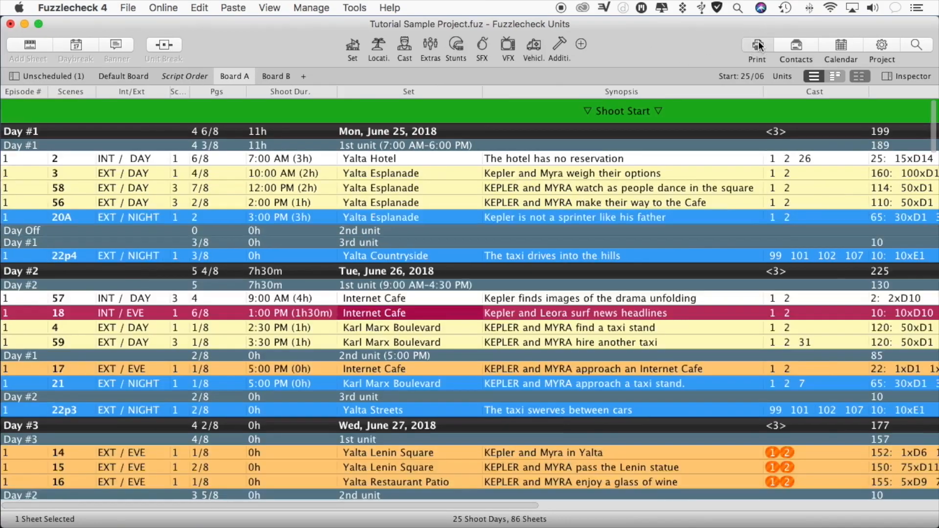
- Open the print preview with the Schedule Style A printout and review its unit breaks for Day #2 and Day #3
{"action": "left_click", "coordinate": [759, 45]}
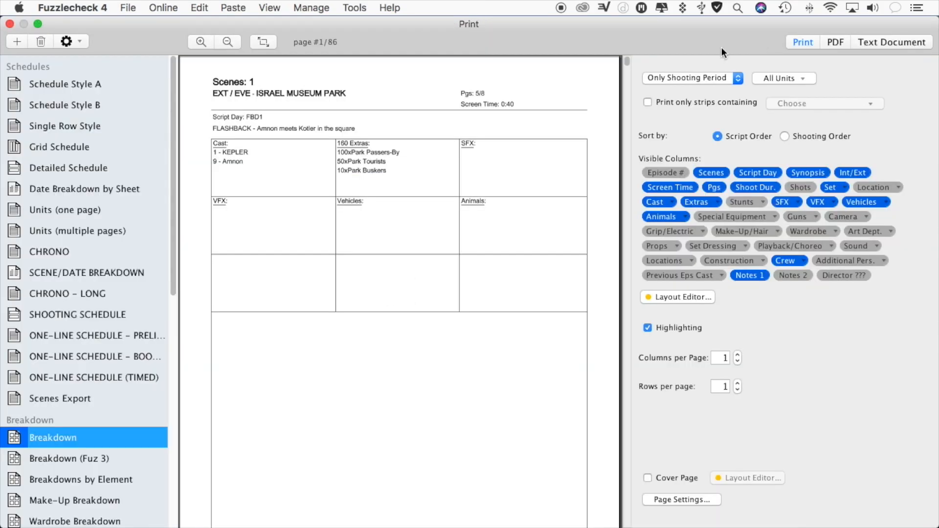
{"action": "left_click", "coordinate": [100, 82]}
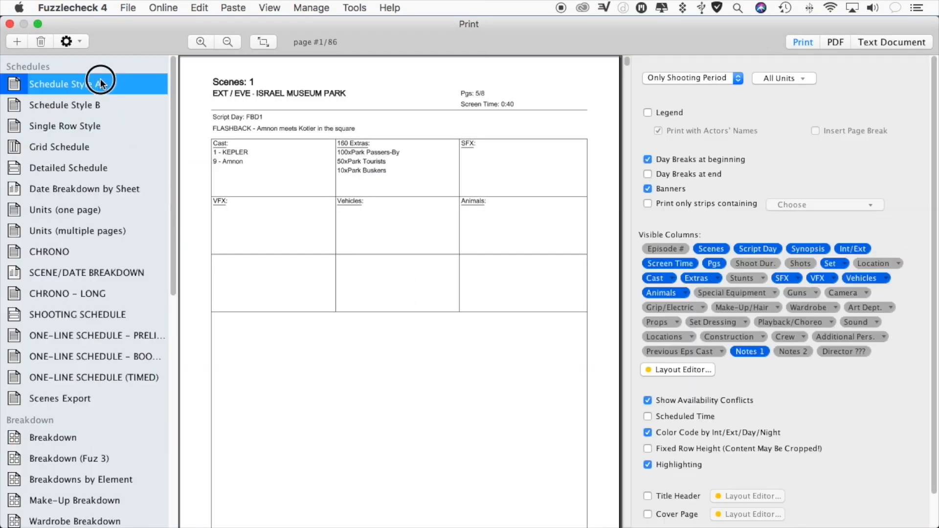
{"action": "left_click_drag", "start_coordinate": [625, 93], "coordinate": [626, 125]}
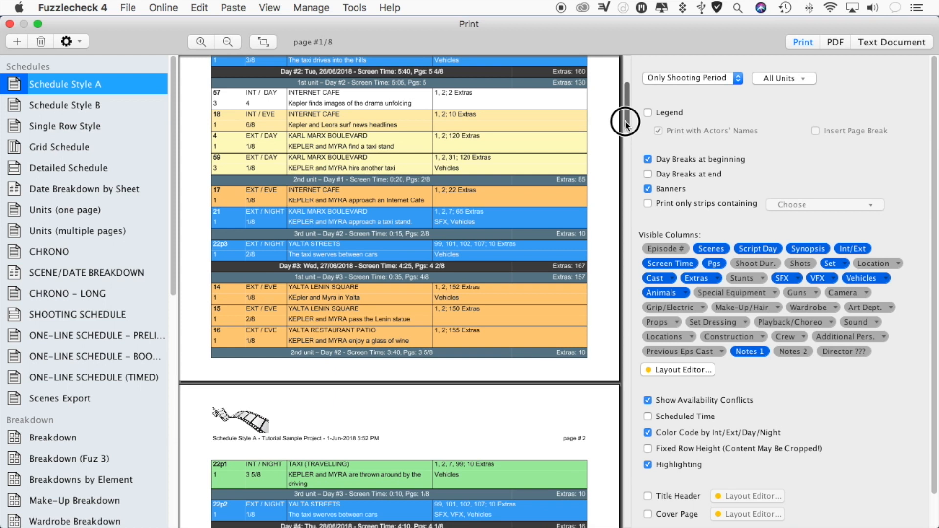
{"action": "left_click_drag", "start_coordinate": [626, 123], "coordinate": [627, 116]}
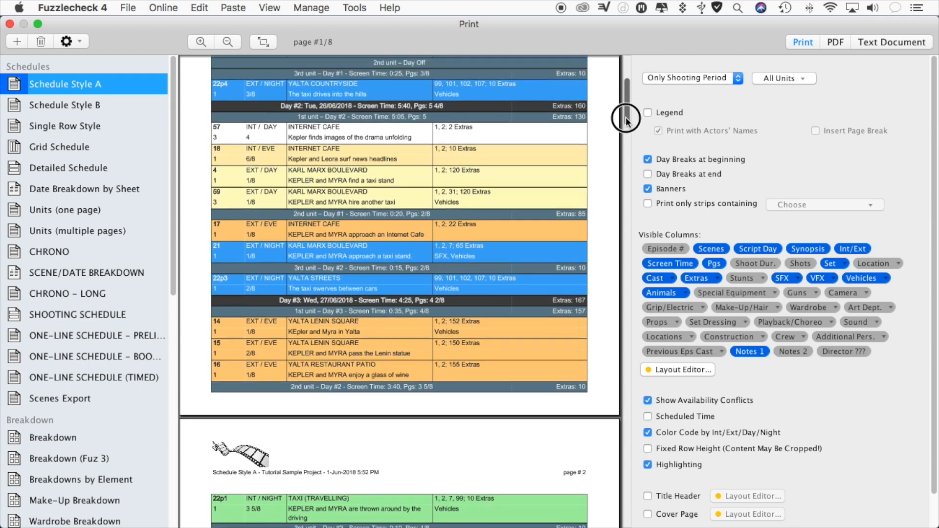
- Preview the Schedule Style A printout for the 1st unit only and for units 1+2, and restore it to All Units
{"action": "left_click", "coordinate": [789, 76]}
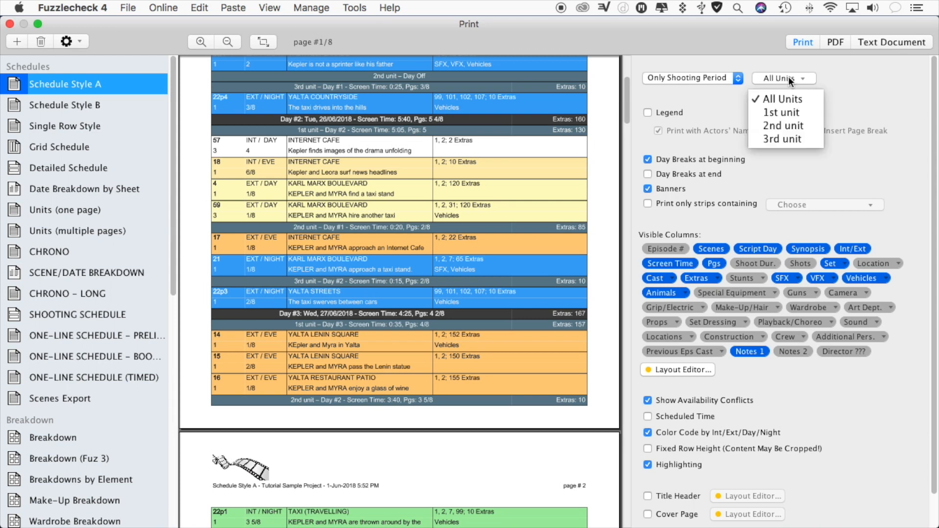
{"action": "left_click", "coordinate": [786, 110]}
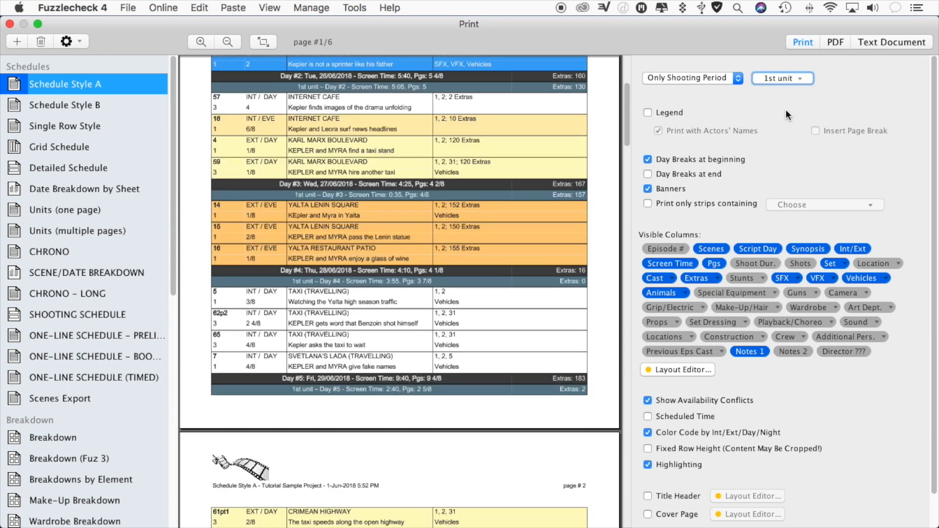
{"action": "left_click", "coordinate": [788, 78]}
{"action": "left_click", "coordinate": [784, 125]}
{"action": "left_click", "coordinate": [799, 77]}
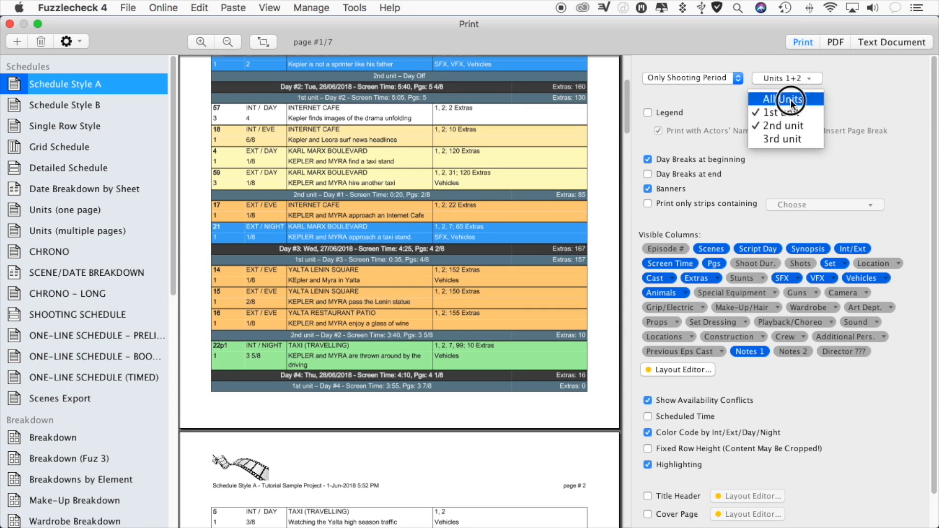
{"action": "left_click", "coordinate": [791, 99]}
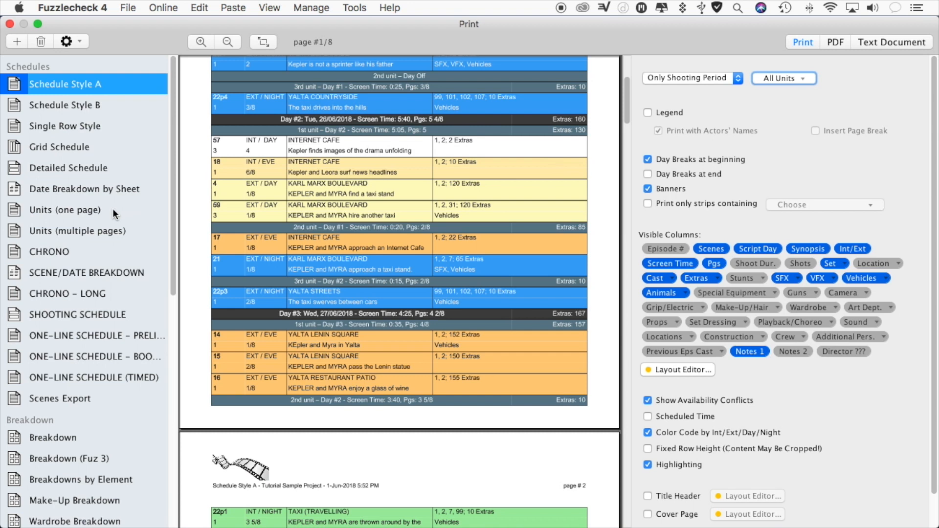
- Examine the Unit Breaks layout of Schedule Style A in the Layout Editor and close it without changes
{"action": "left_click", "coordinate": [676, 370]}
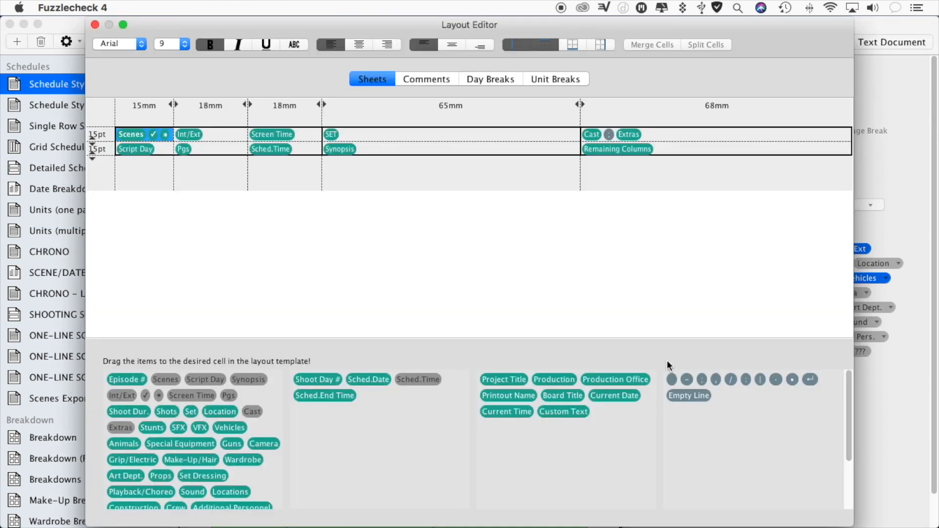
{"action": "left_click", "coordinate": [553, 77]}
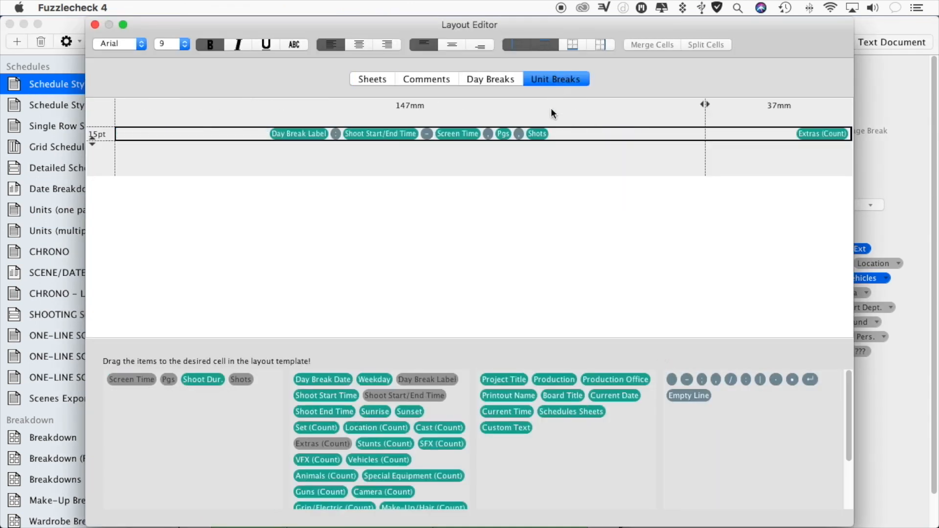
{"action": "left_click_drag", "start_coordinate": [848, 412], "coordinate": [845, 390]}
{"action": "left_click", "coordinate": [95, 24]}
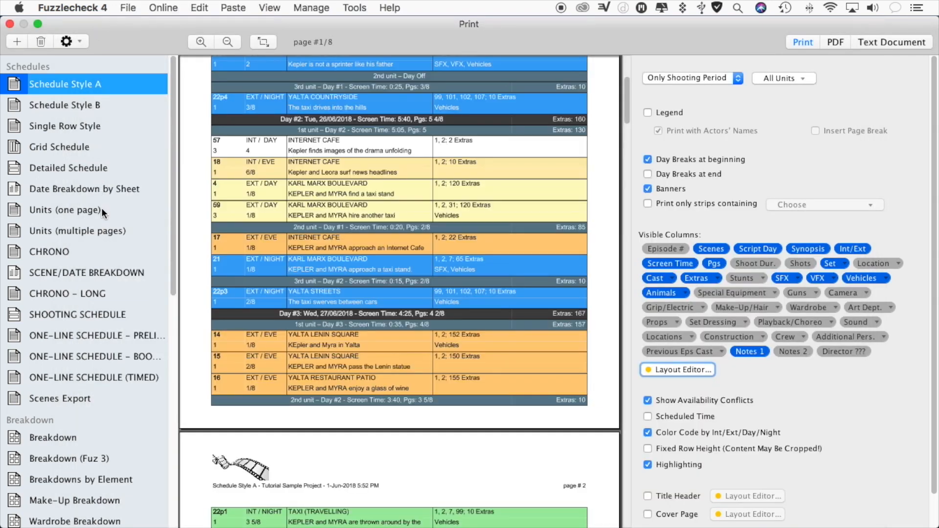
- Preview the Units (one page) and Units (multiple pages) printouts, paging through the latter to the 2nd unit
{"action": "left_click", "coordinate": [101, 210]}
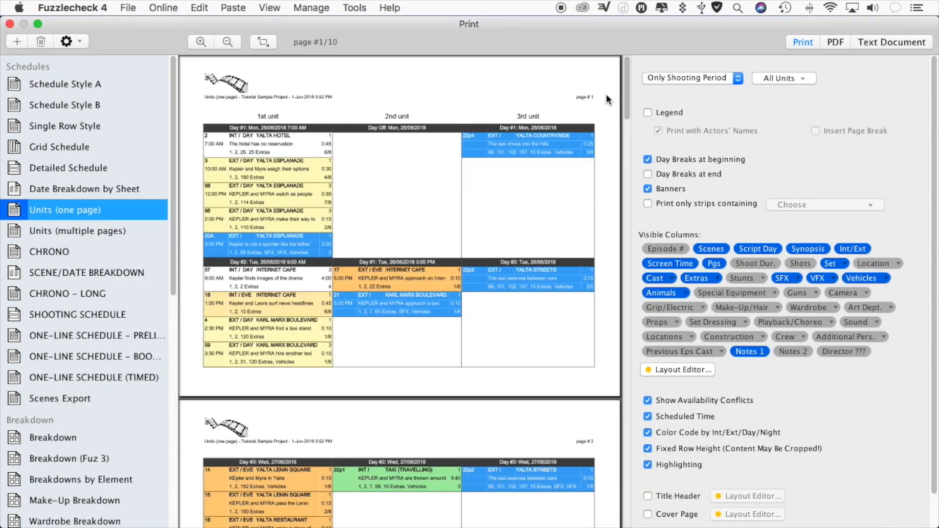
{"action": "left_click_drag", "start_coordinate": [627, 96], "coordinate": [625, 141]}
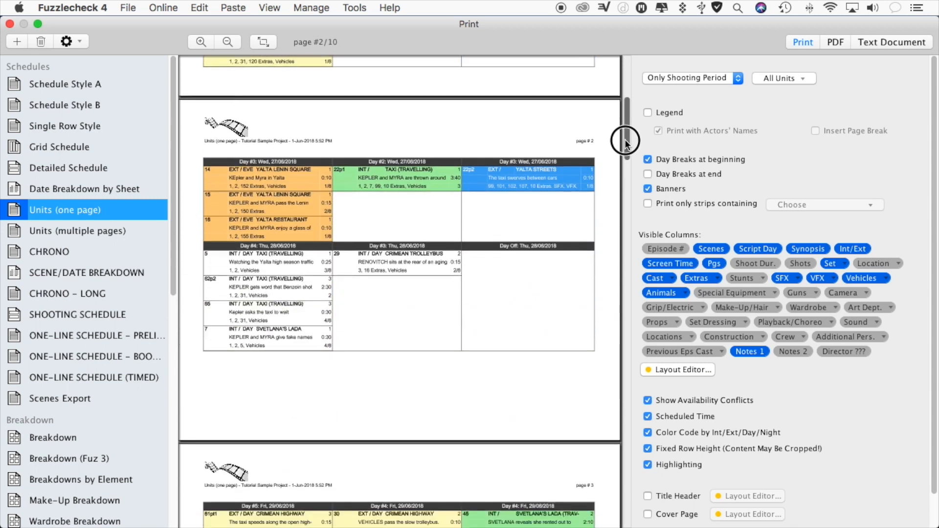
{"action": "left_click", "coordinate": [94, 230]}
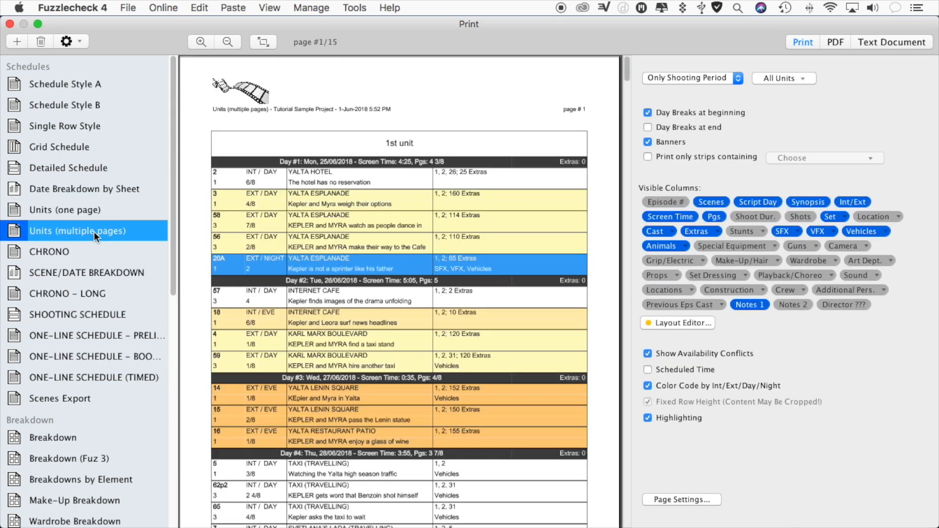
{"action": "left_click_drag", "start_coordinate": [628, 75], "coordinate": [636, 233]}
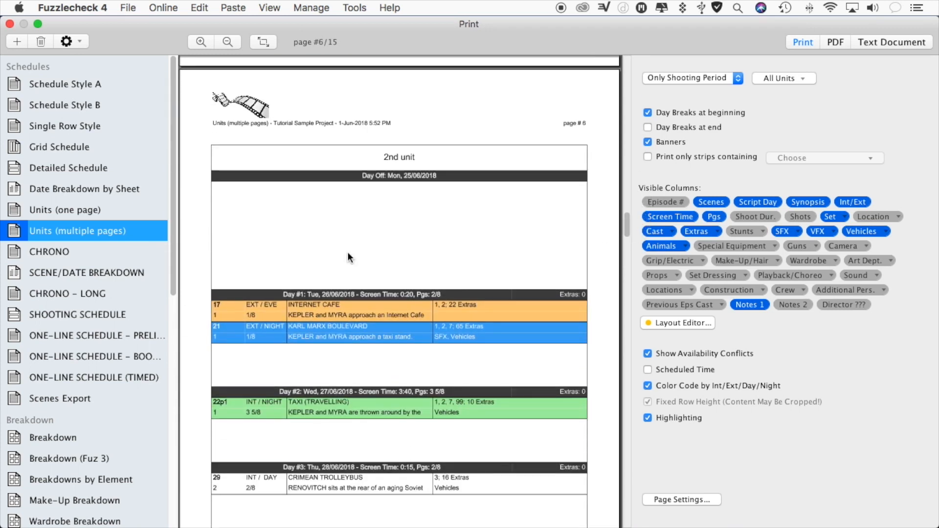
- Check the unit filter choices and preview the Schedule Update by Sheet and Extras Overview reports
{"action": "left_click_drag", "start_coordinate": [171, 277], "coordinate": [171, 388]}
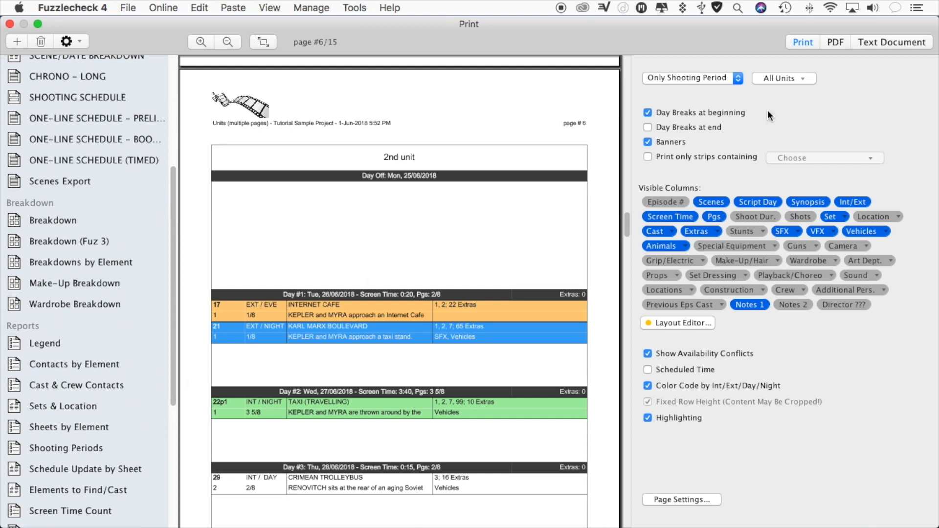
{"action": "left_click", "coordinate": [793, 75]}
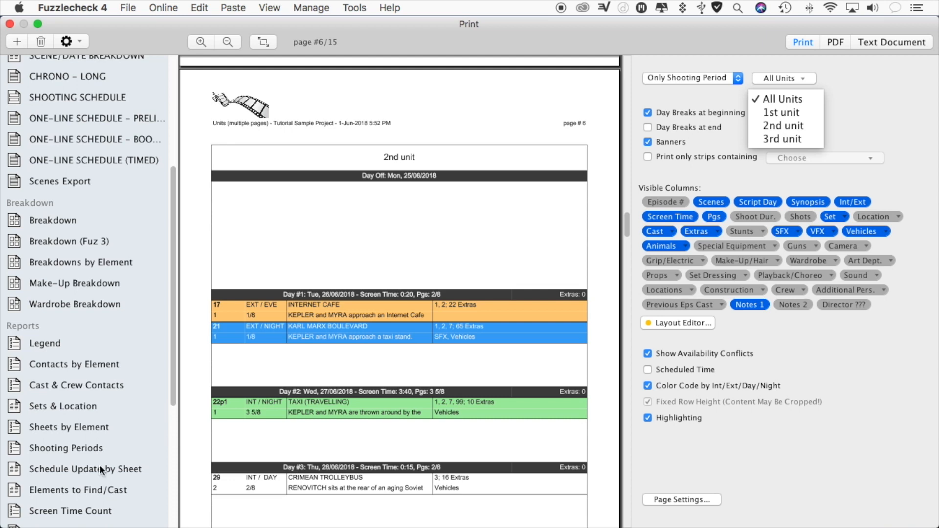
{"action": "left_click_drag", "start_coordinate": [171, 398], "coordinate": [174, 490]}
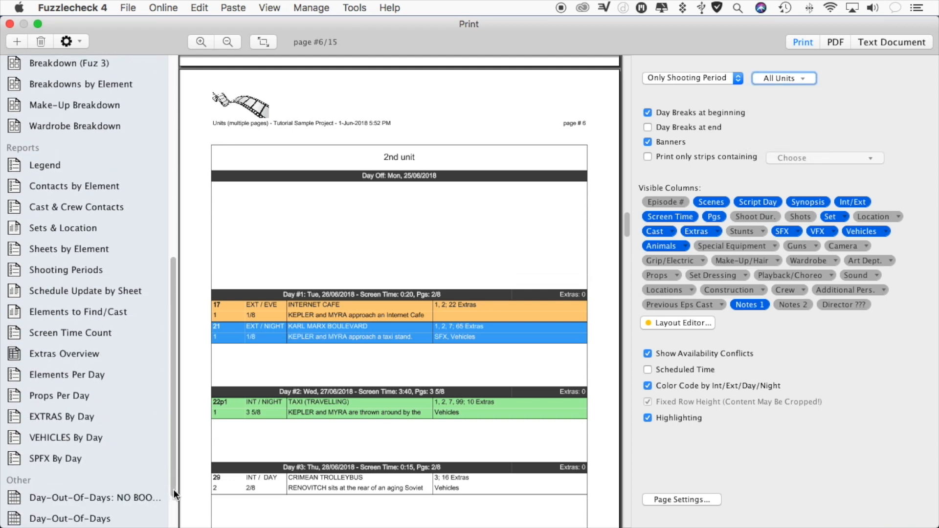
{"action": "left_click", "coordinate": [93, 291]}
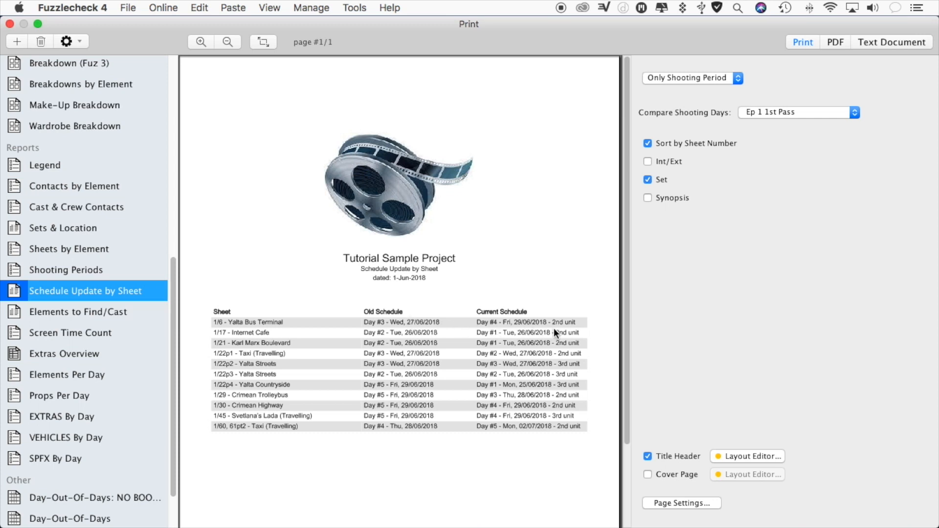
{"action": "left_click", "coordinate": [32, 352]}
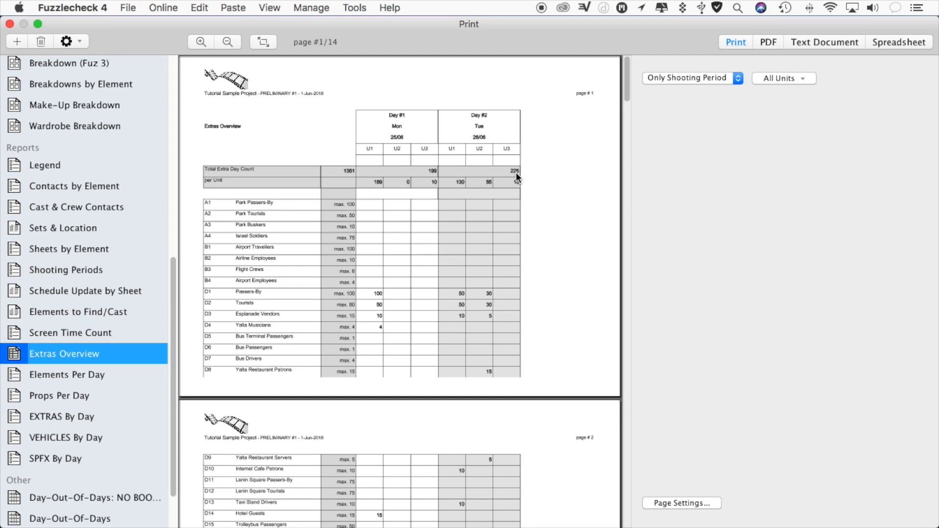
- Set the Day-Out-Of-Days report to show units side by side, close the print preview, and select scene 2's sheet on Board A
{"action": "left_click_drag", "start_coordinate": [172, 346], "coordinate": [165, 436]}
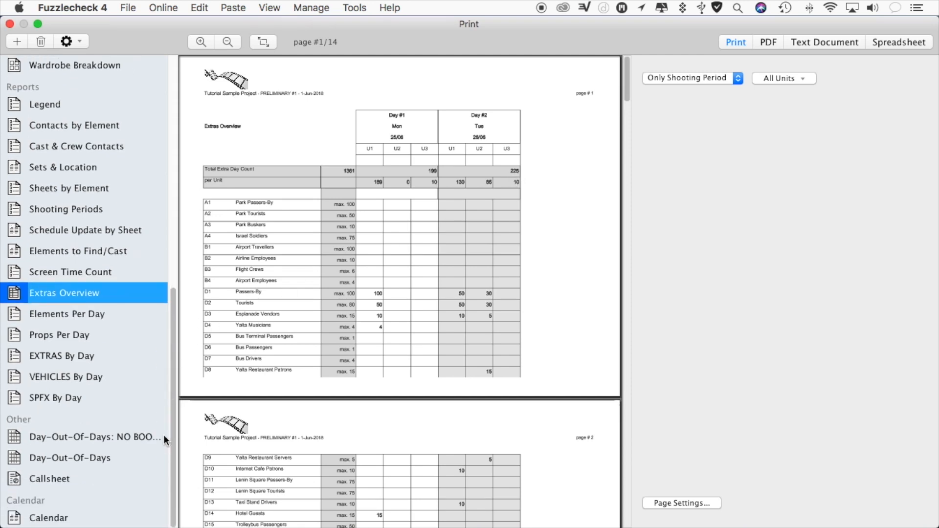
{"action": "left_click", "coordinate": [118, 458]}
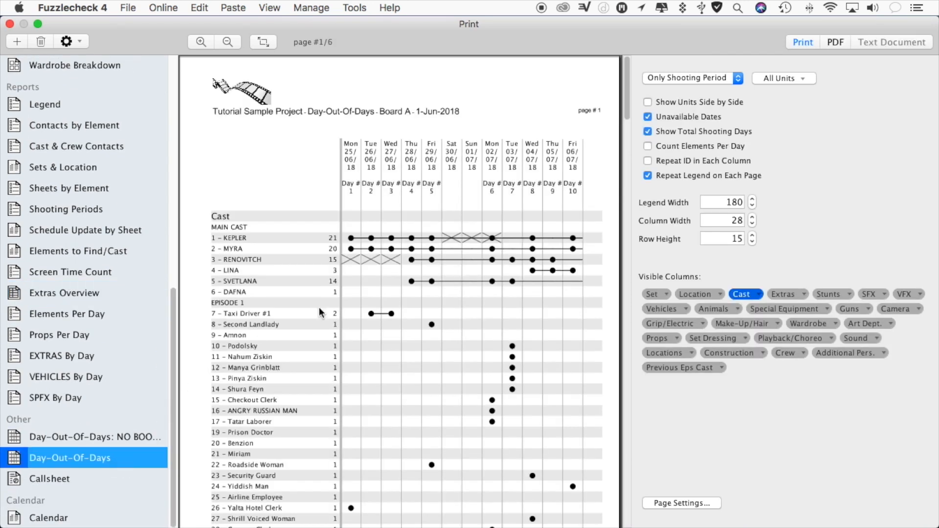
{"action": "left_click", "coordinate": [648, 101]}
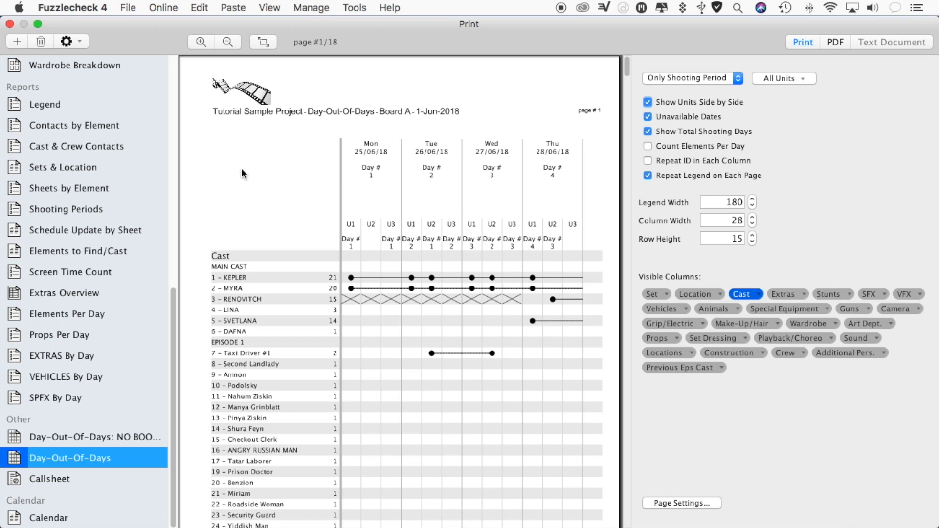
{"action": "left_click", "coordinate": [10, 24]}
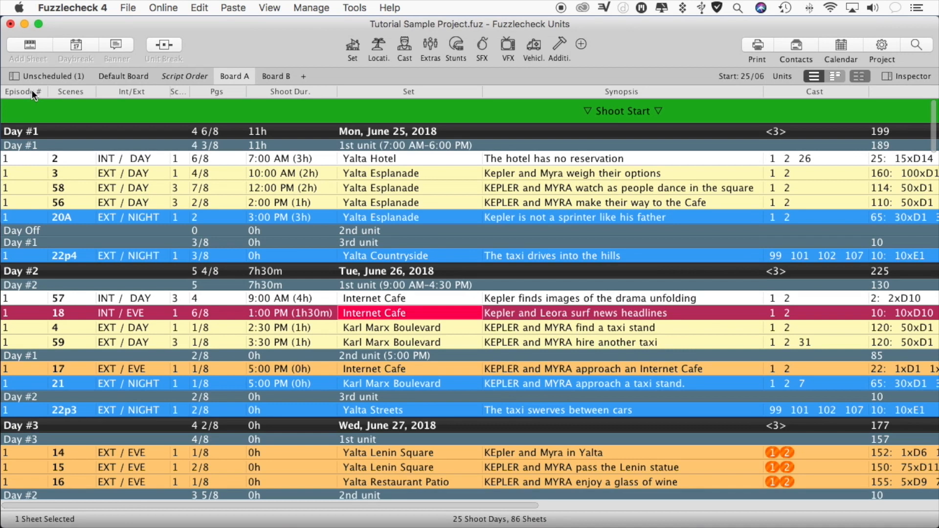
{"action": "left_click", "coordinate": [21, 157]}
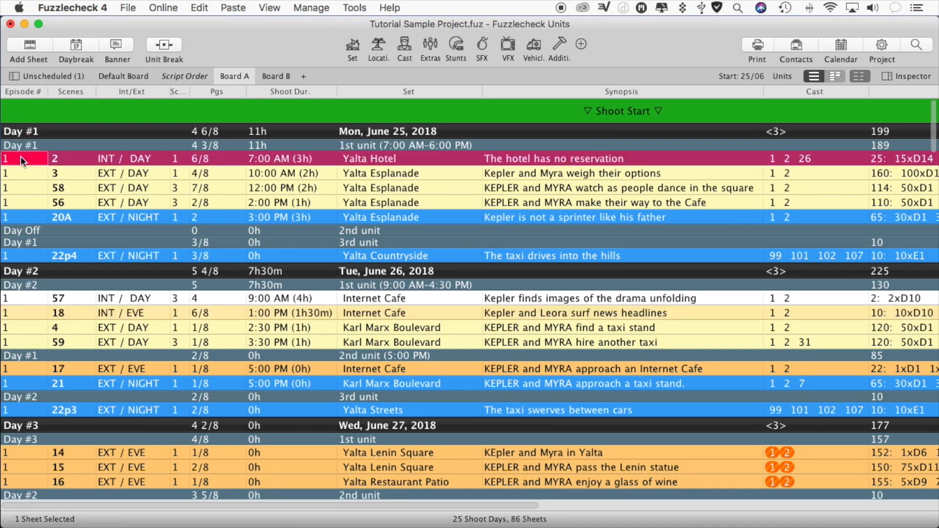